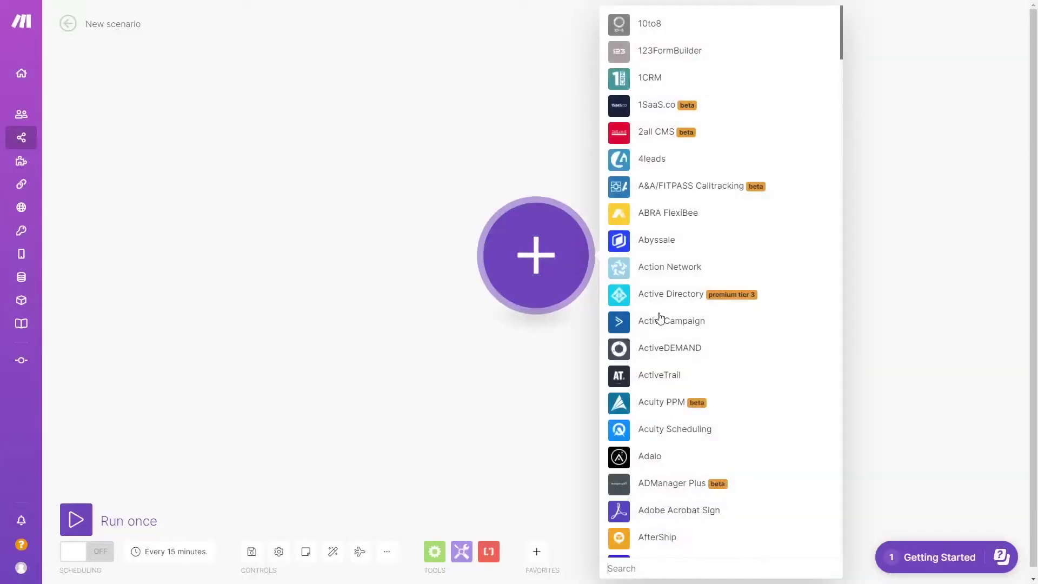
- Search for Harvest and browse its module list down to Make an API Call
text(harvest)
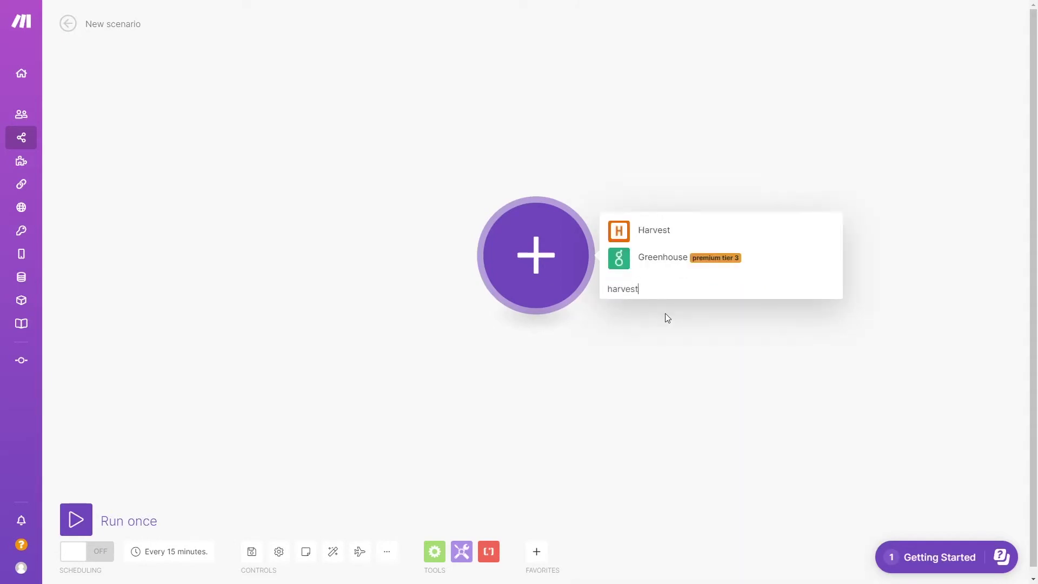
click(672, 232)
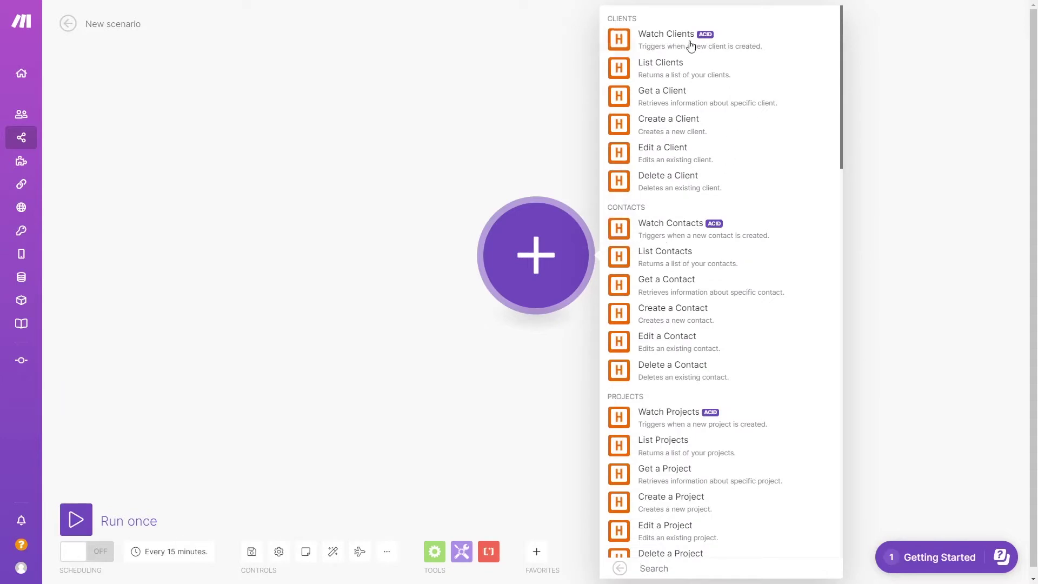
scroll(654, 208, down, 2)
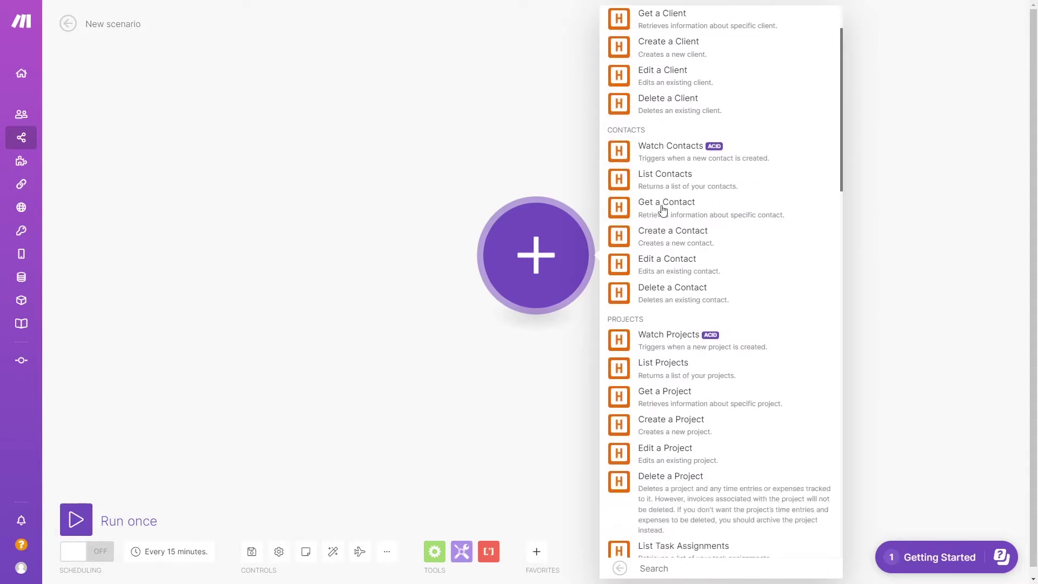
scroll(692, 292, down, 4)
scroll(670, 281, down, 3)
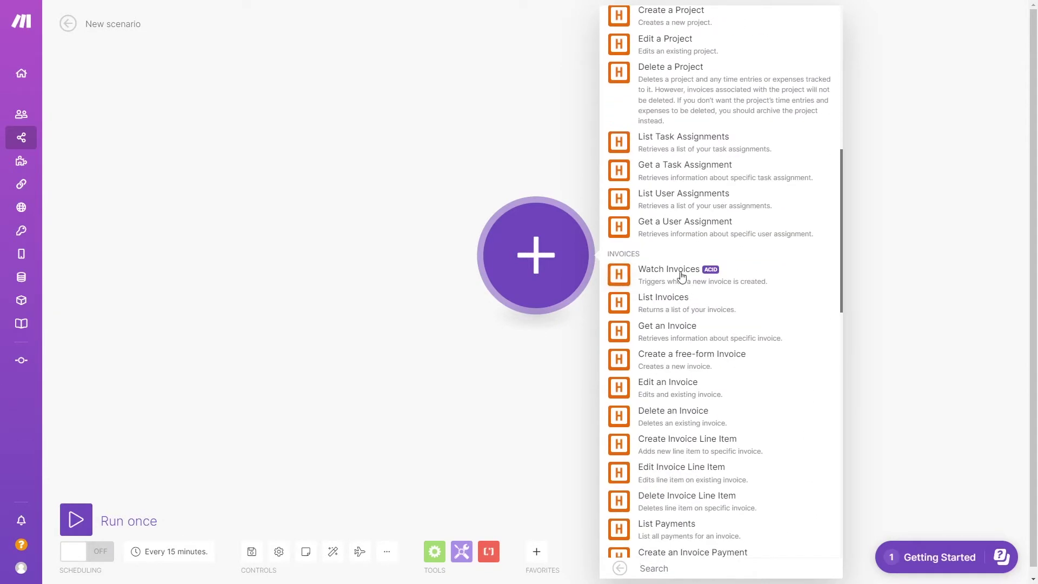
scroll(656, 261, down, 6)
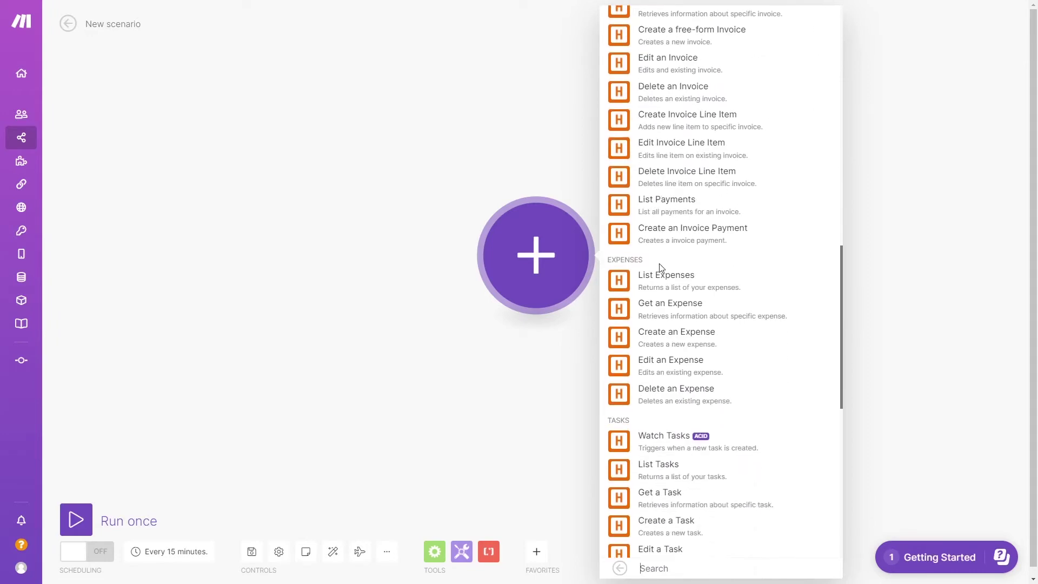
scroll(659, 265, down, 3)
scroll(663, 262, down, 6)
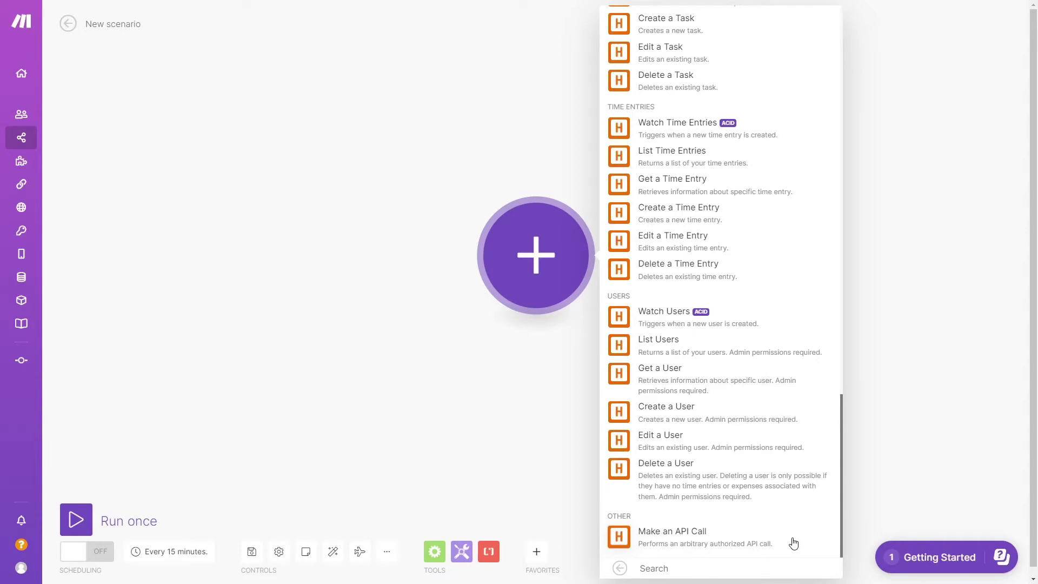
key(Escape)
- Search all apps for 'http' and open the HTTP app's actions
click(579, 280)
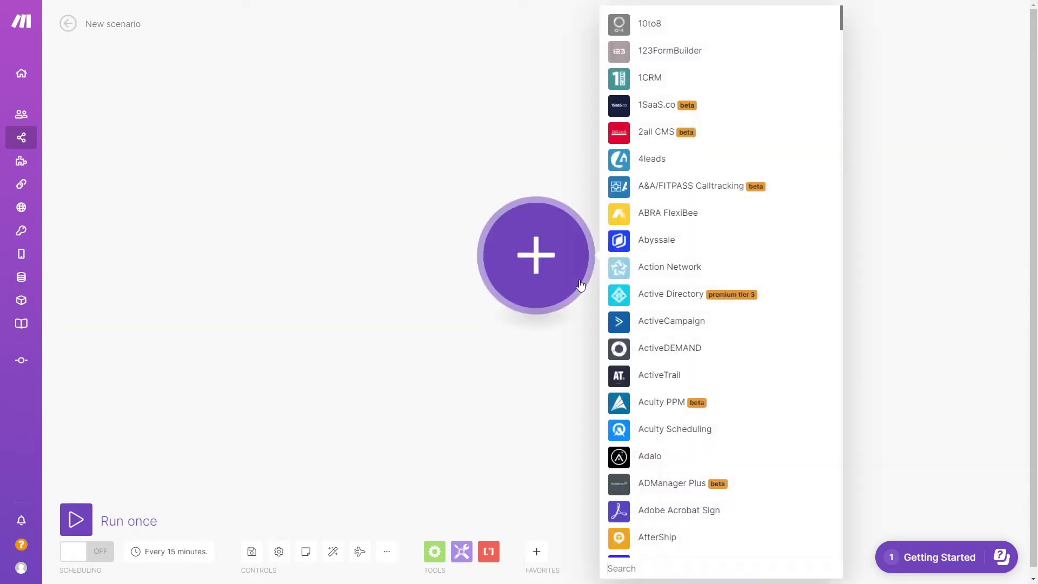
text(http)
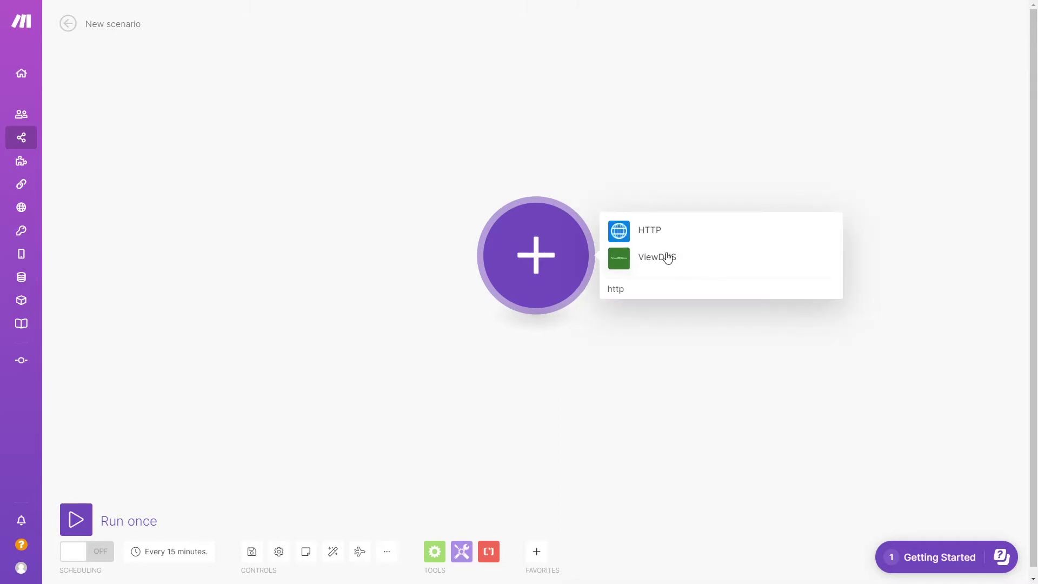
click(678, 239)
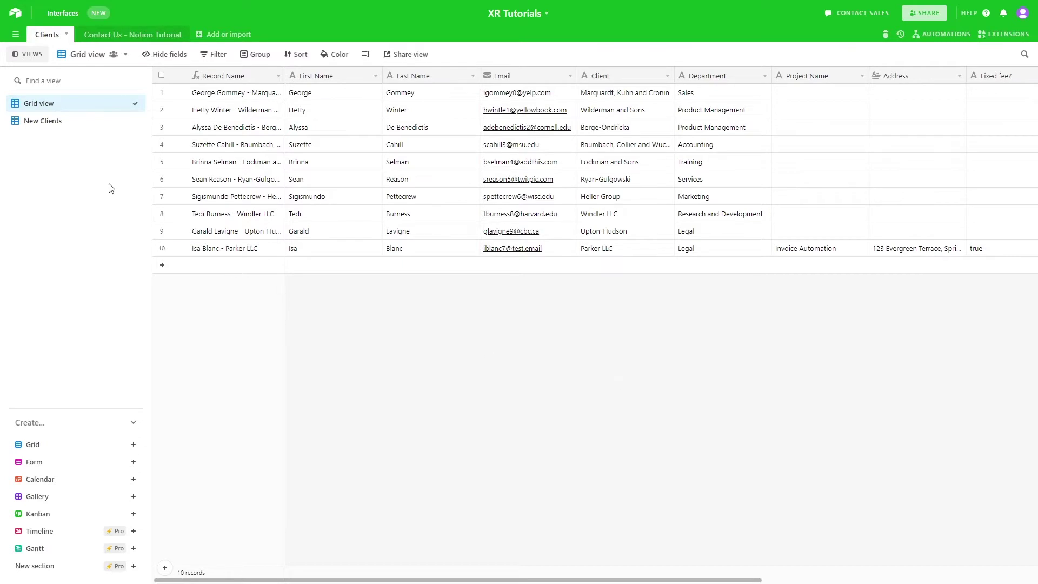
- Switch the Clients table to the New Clients view and inspect its Created-date filter
click(64, 125)
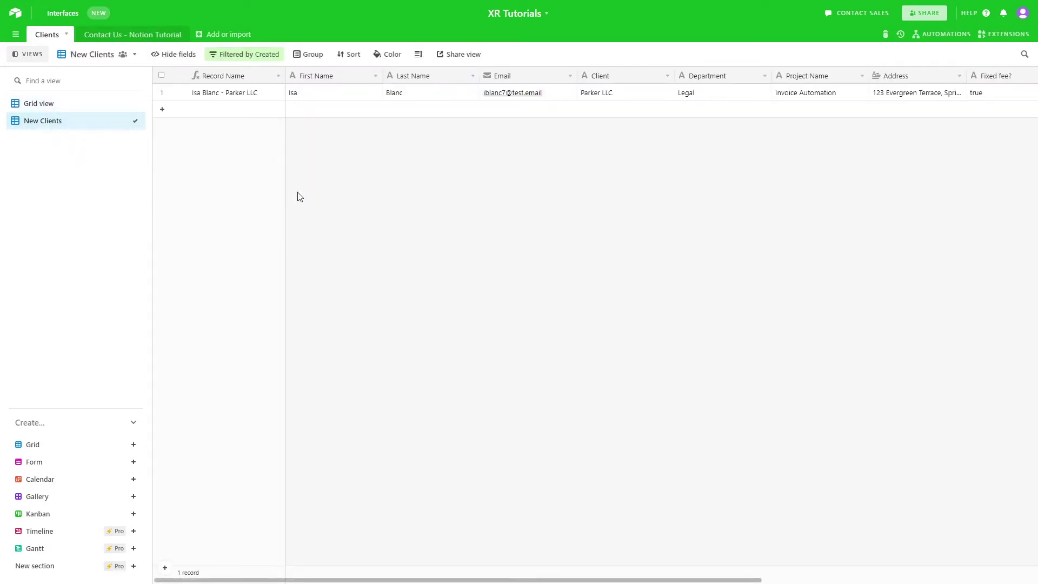
click(265, 56)
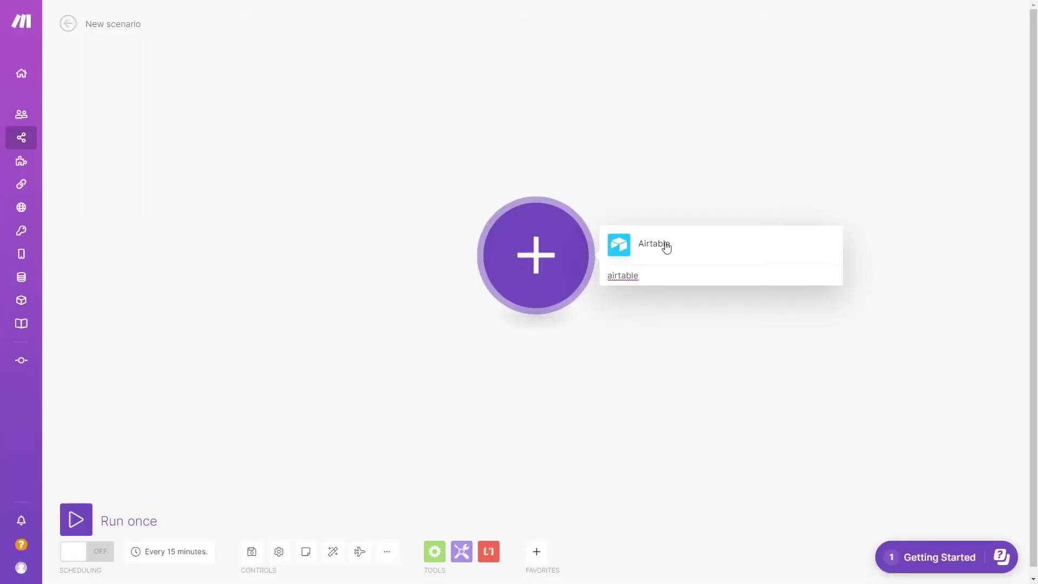
- Add an Airtable Watch Records trigger on the XR Tutorials base's Clients table
click(665, 245)
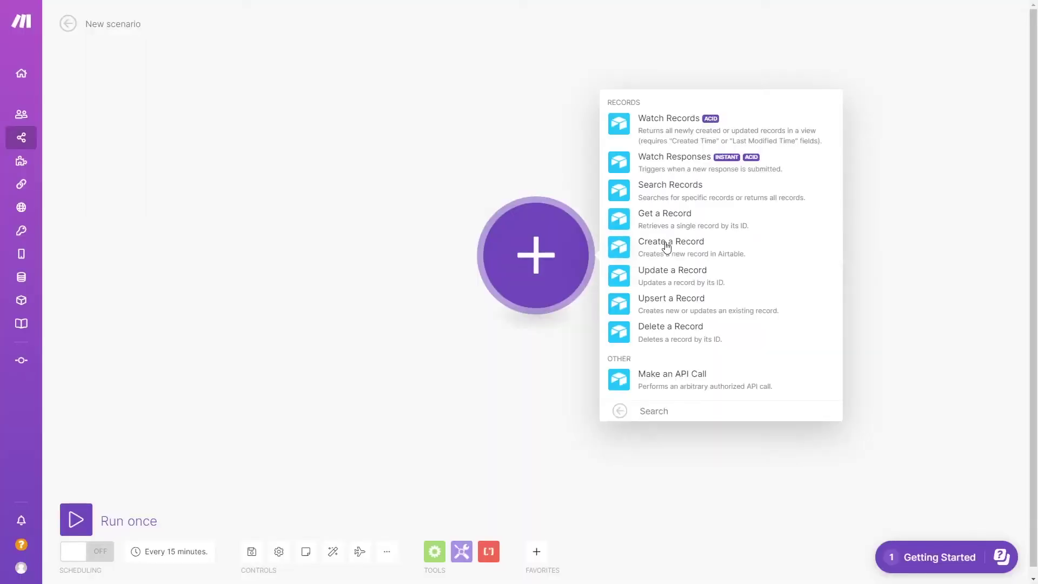
click(696, 138)
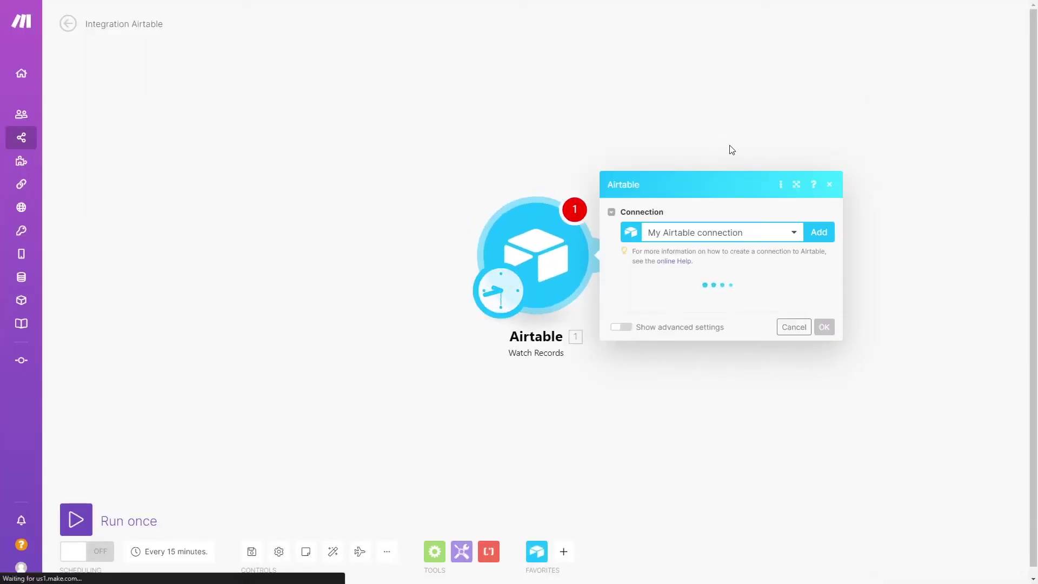
click(737, 306)
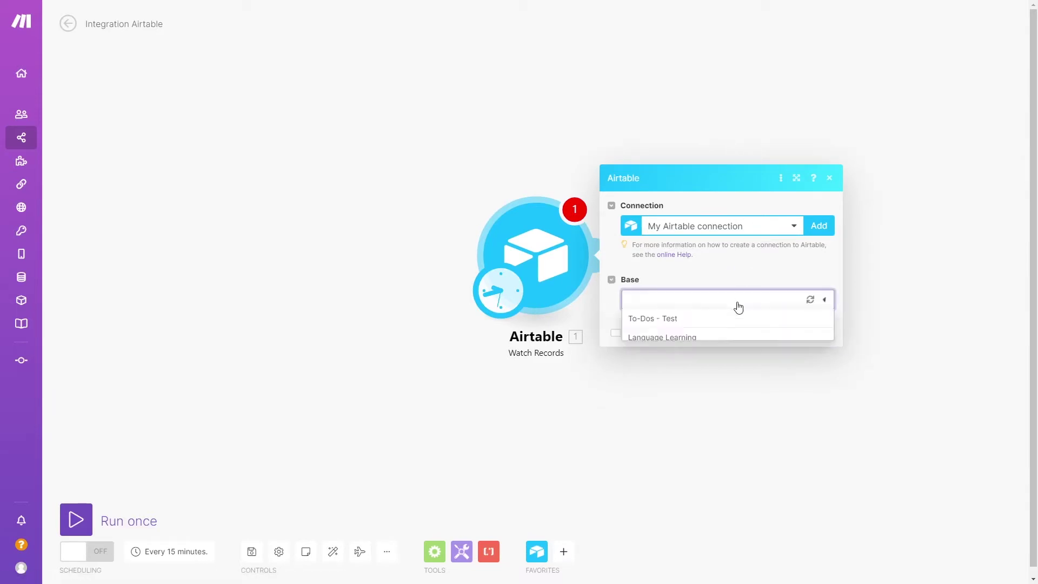
click(718, 357)
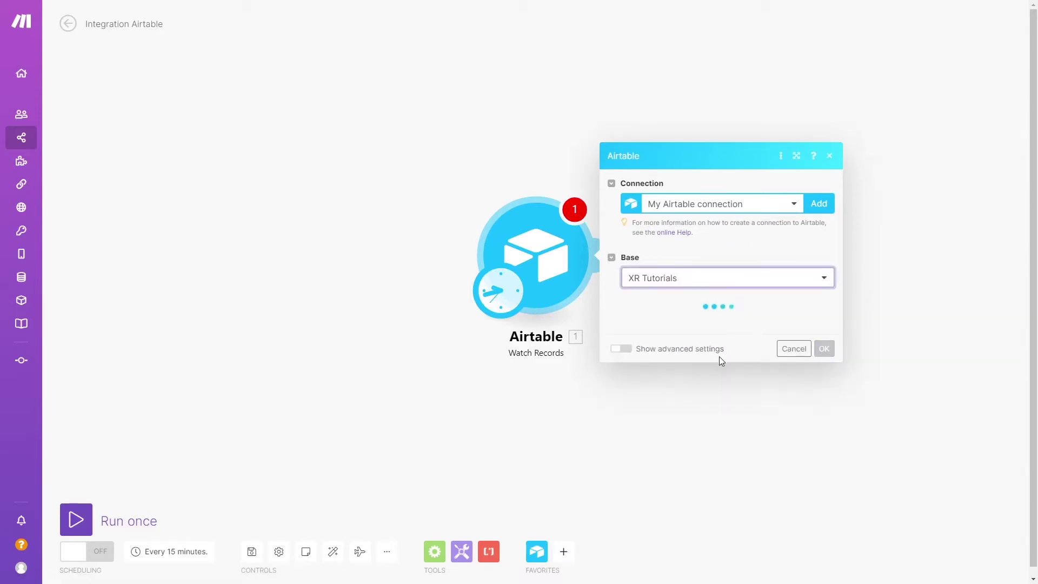
click(740, 328)
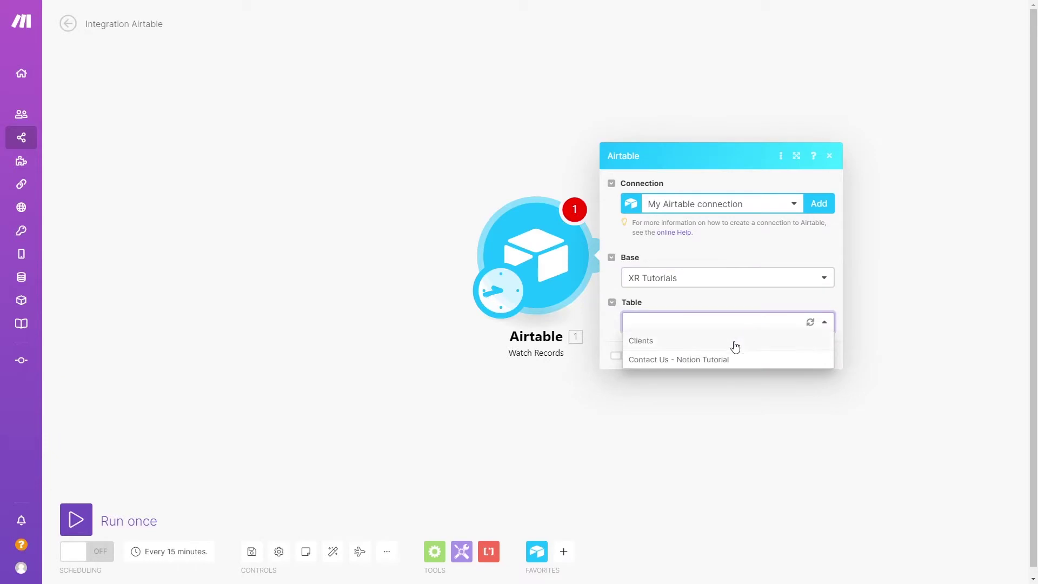
click(732, 343)
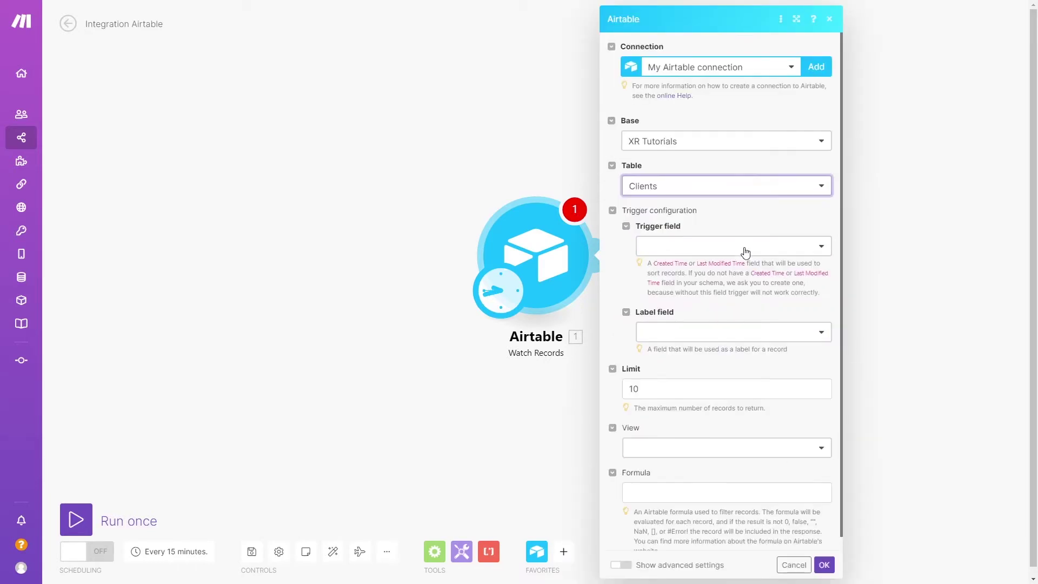
- Set trigger field Created, label field Record Name and view New Clients, then confirm
click(741, 250)
click(725, 286)
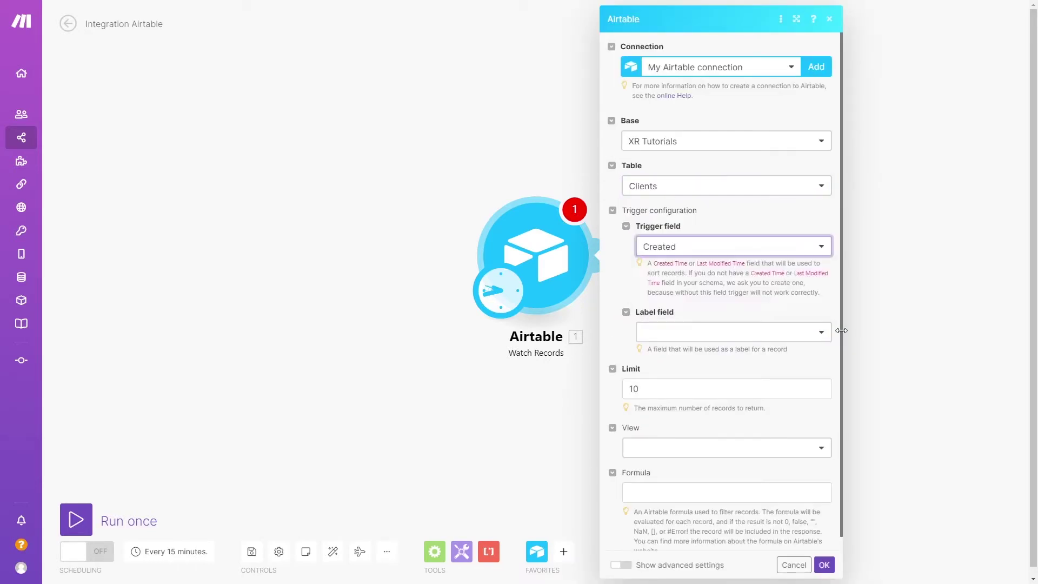
click(779, 336)
click(738, 369)
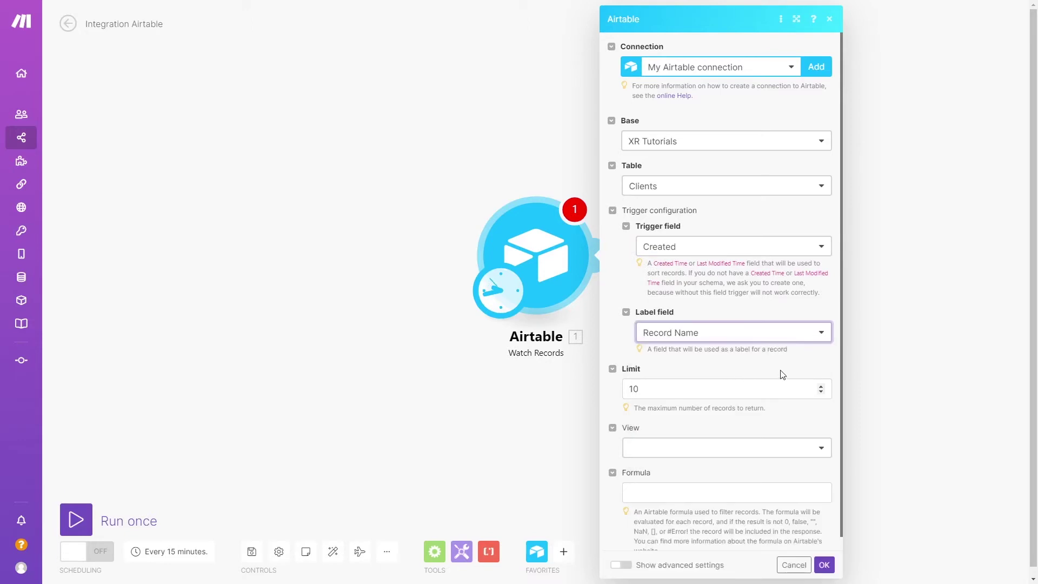
click(770, 450)
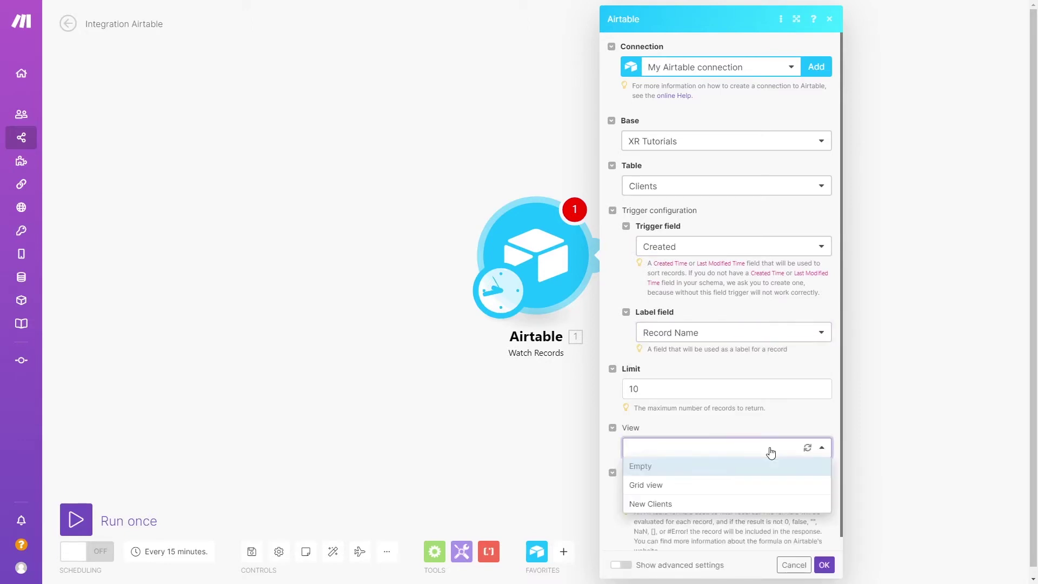
click(737, 508)
scroll(833, 453, down, 1)
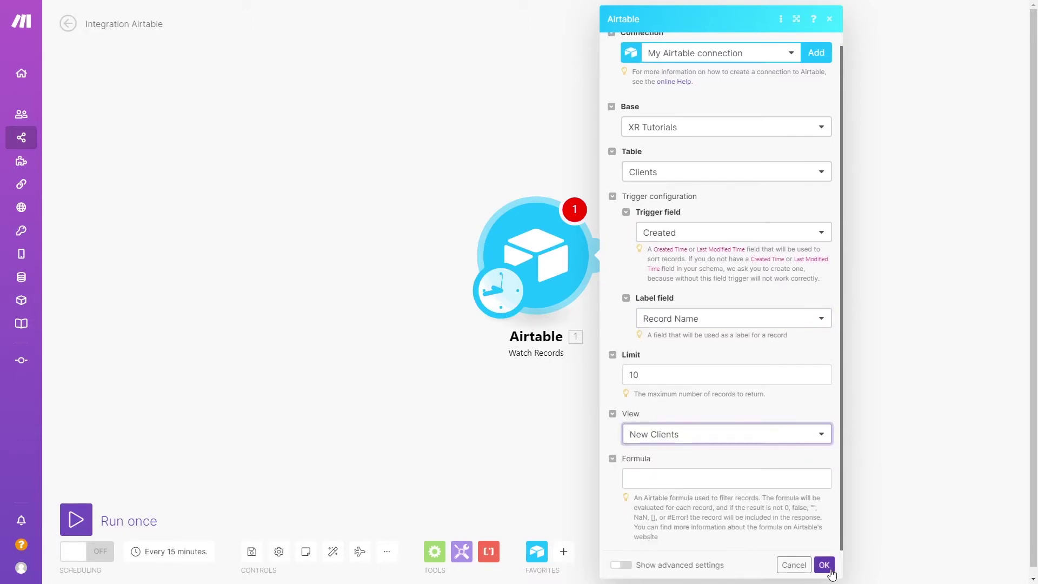
click(824, 564)
- Start the Airtable trigger from the listed client record, run once and inspect the output
right_click(565, 264)
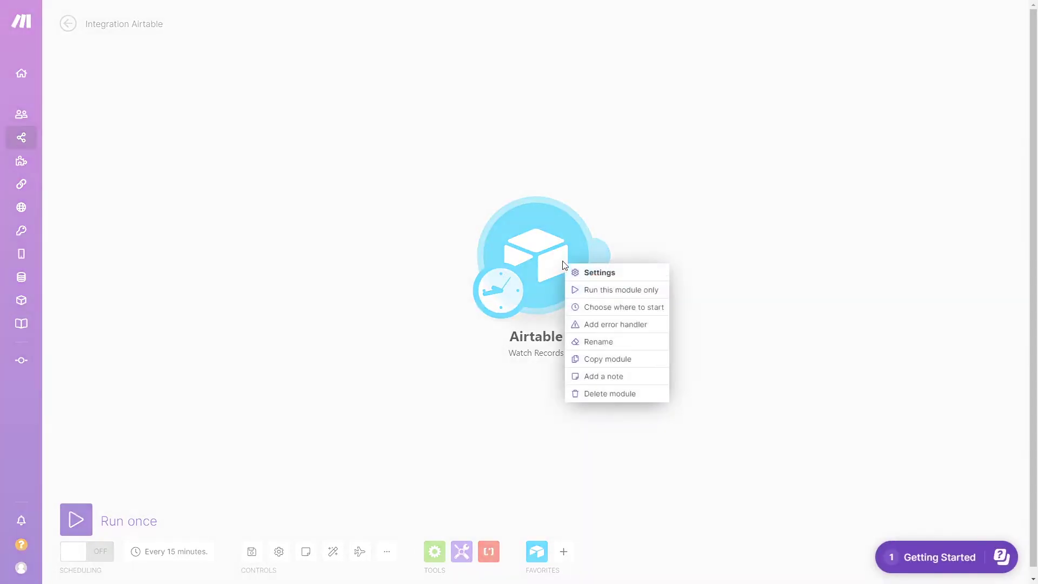
click(600, 308)
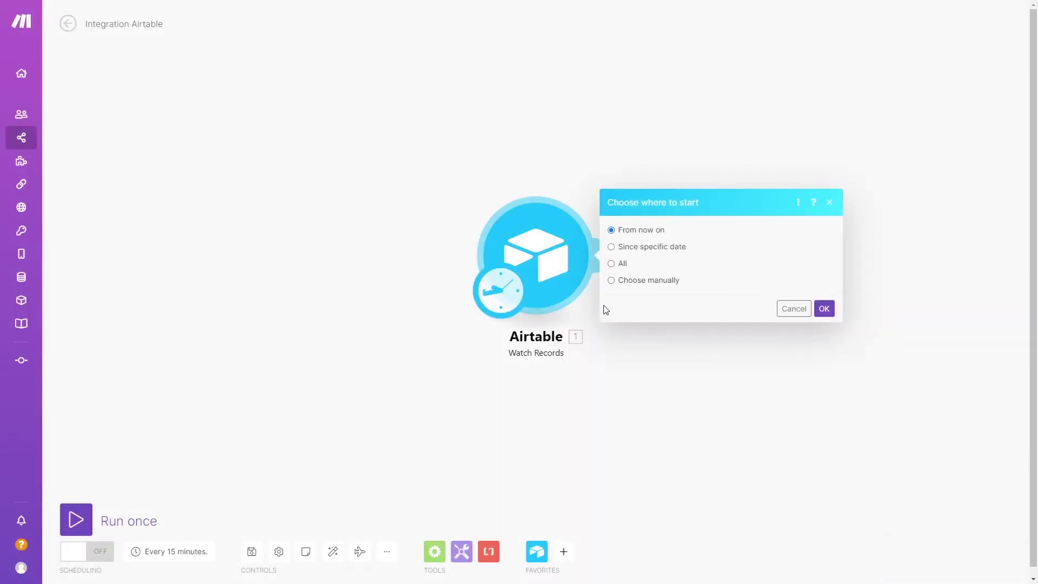
click(636, 282)
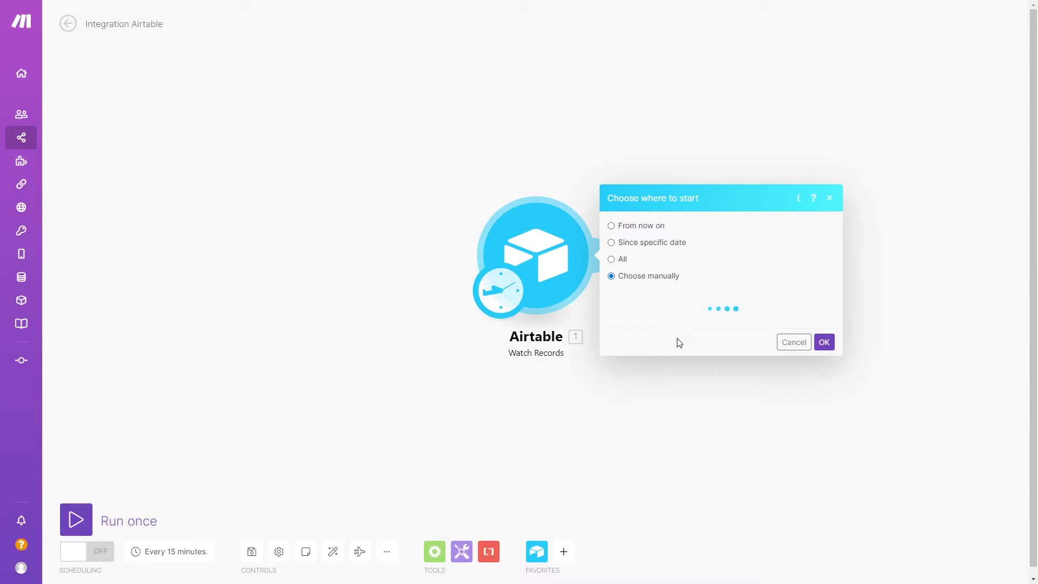
click(706, 297)
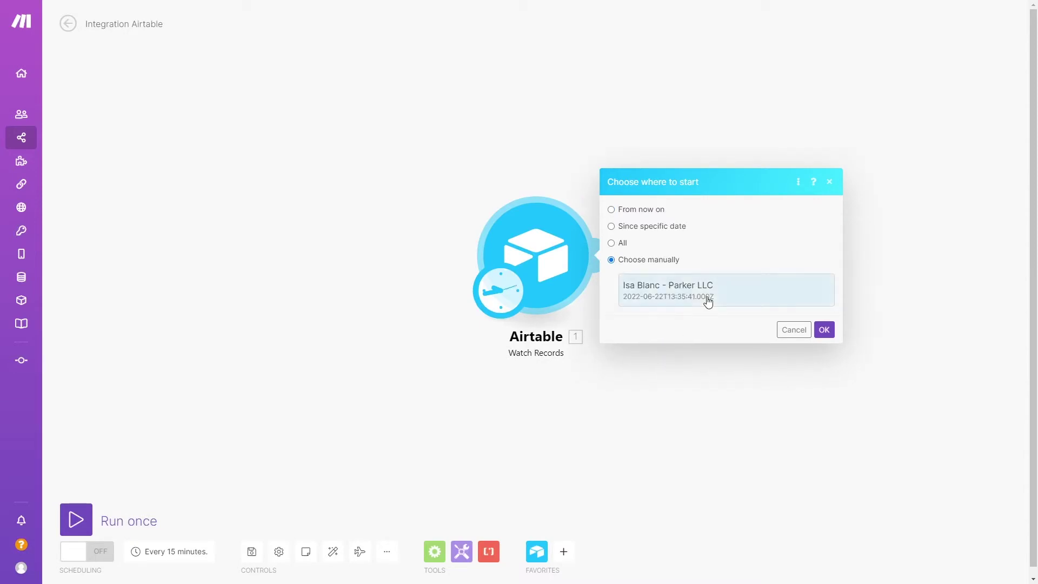
click(825, 330)
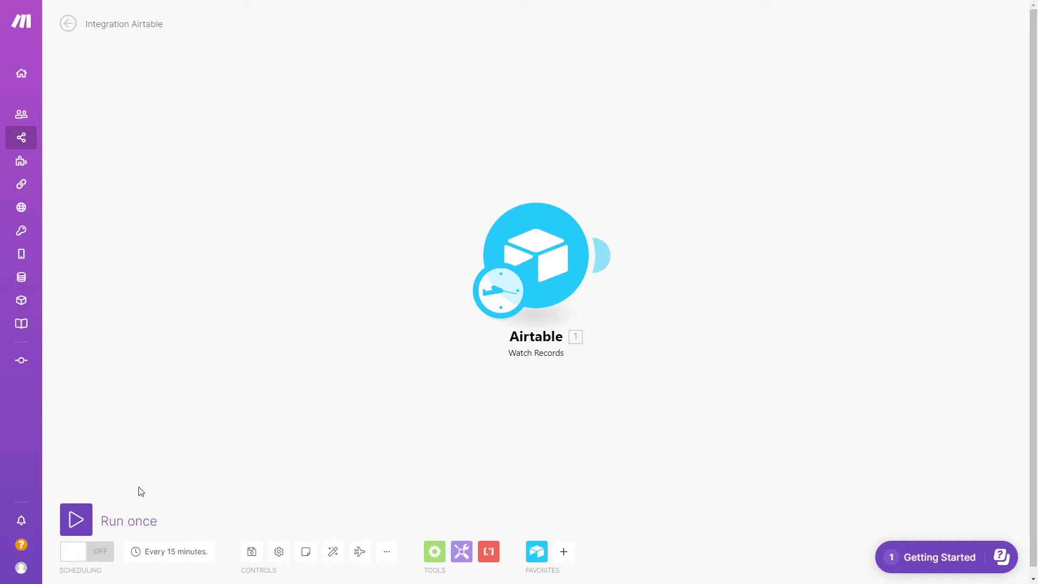
click(76, 518)
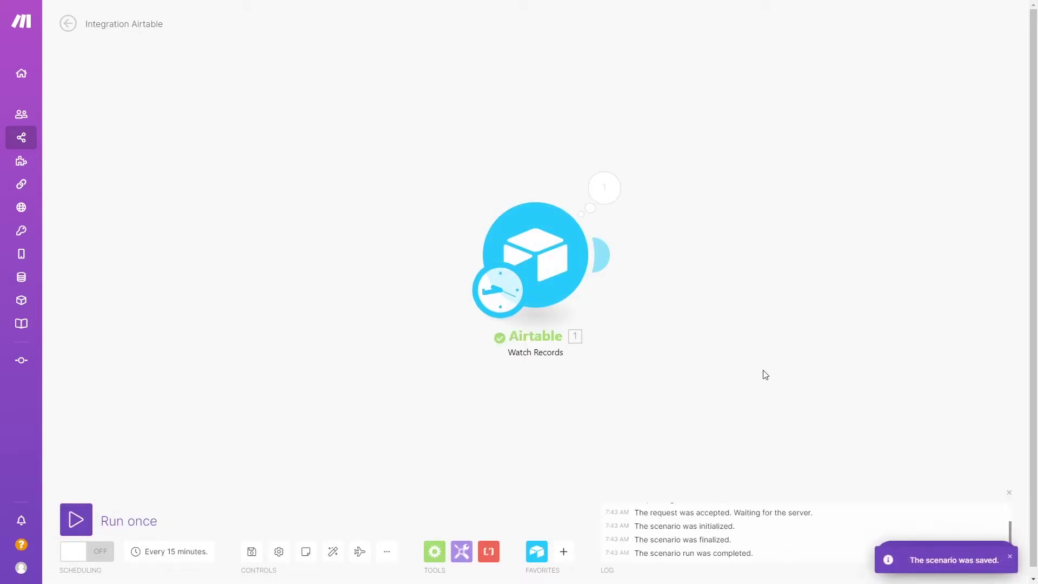
click(619, 195)
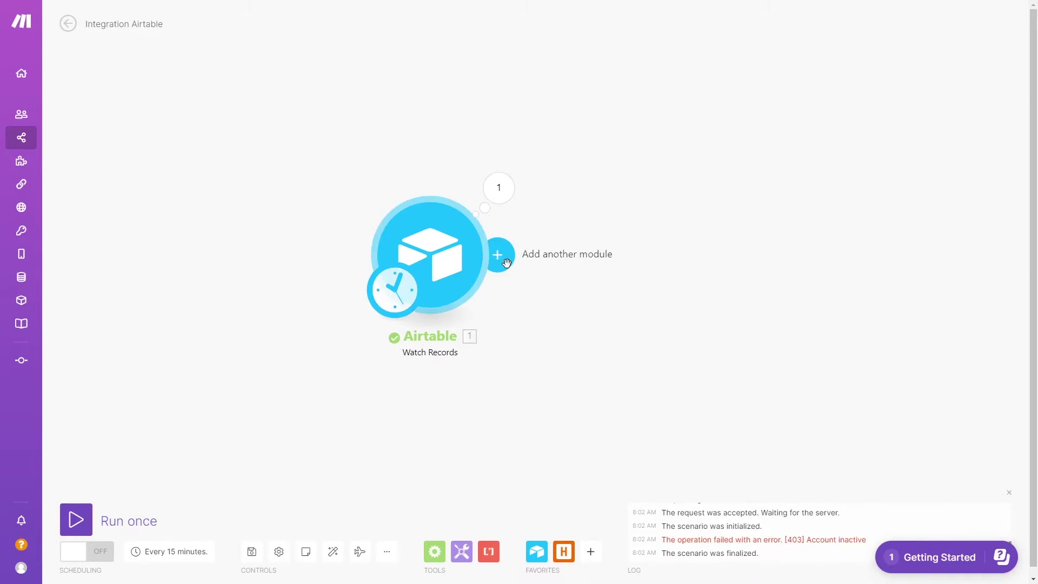
- Add a Harvest Create a Client step mapping Airtable Client to Name and Address to Address
click(506, 260)
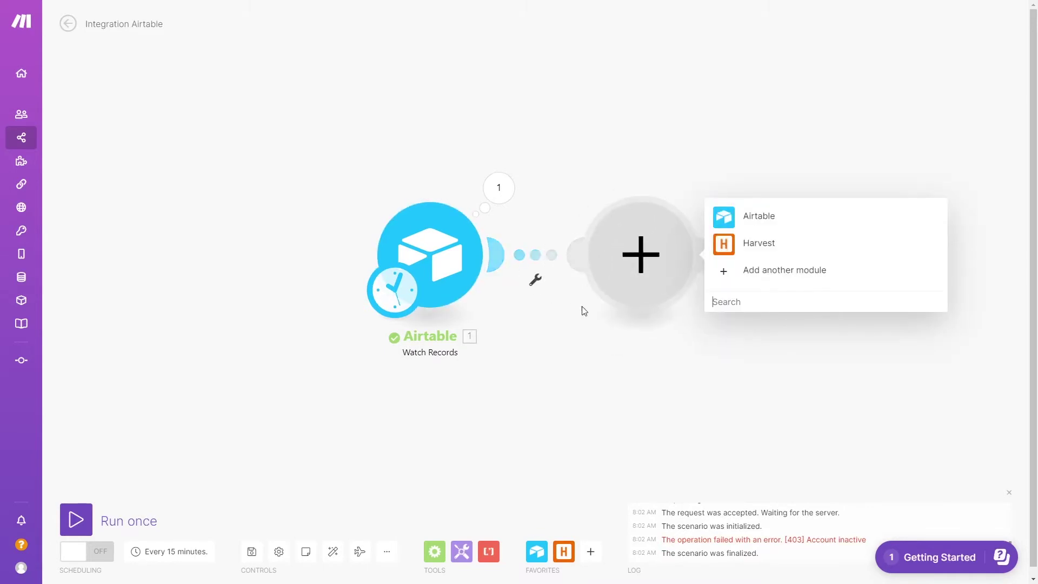
click(789, 254)
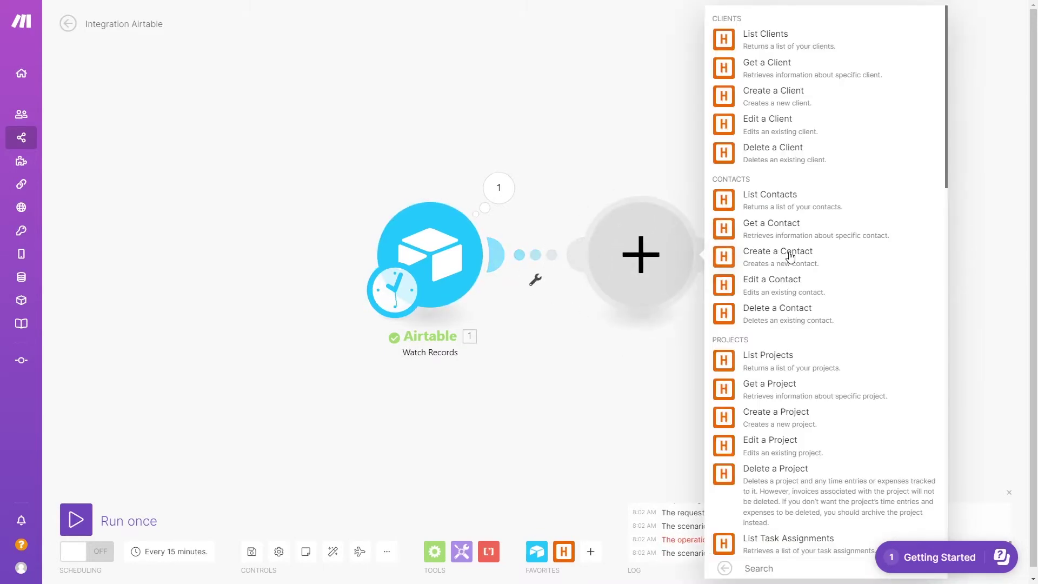
click(807, 99)
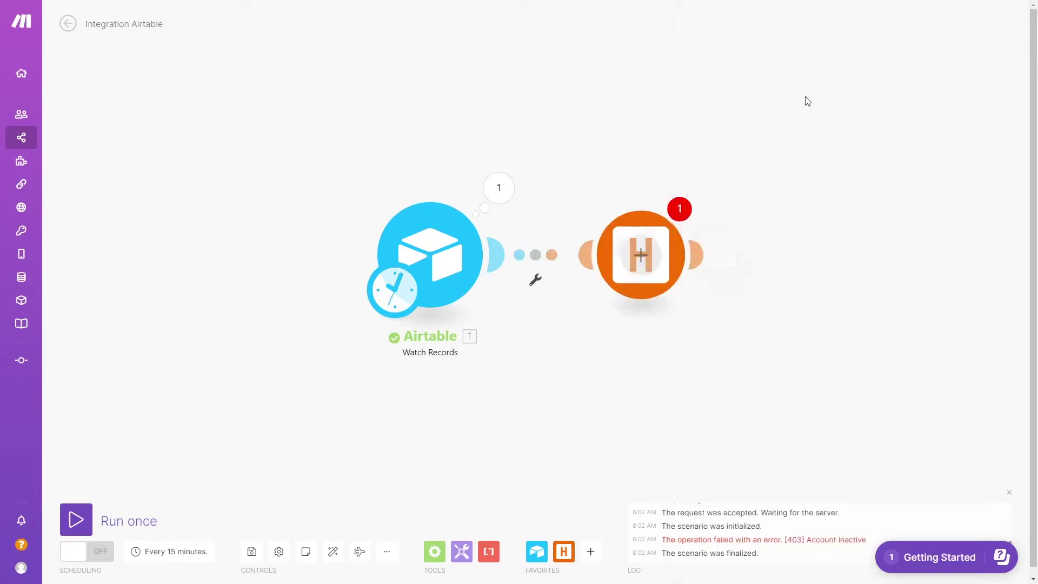
click(832, 242)
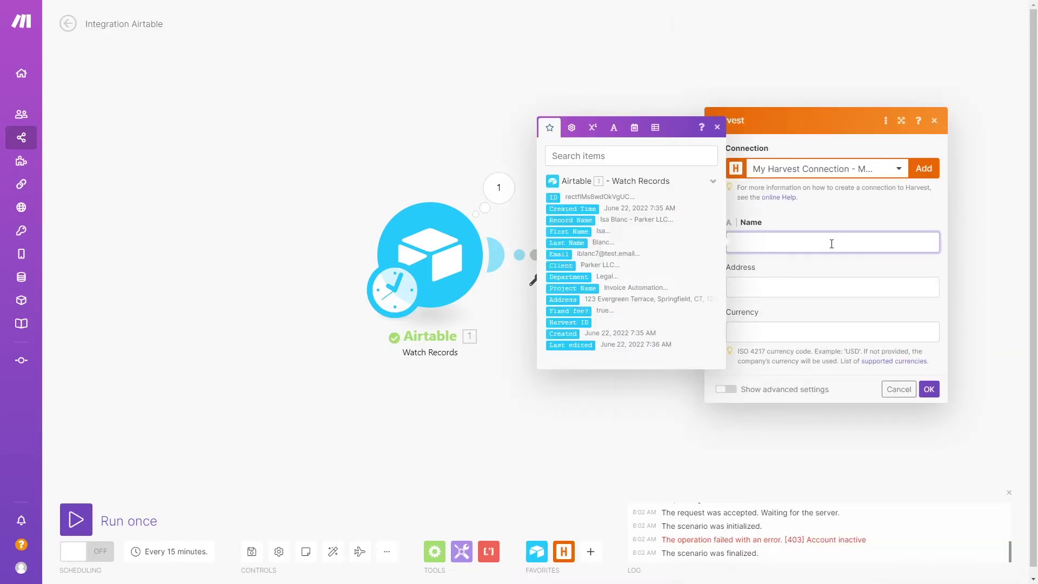
click(562, 266)
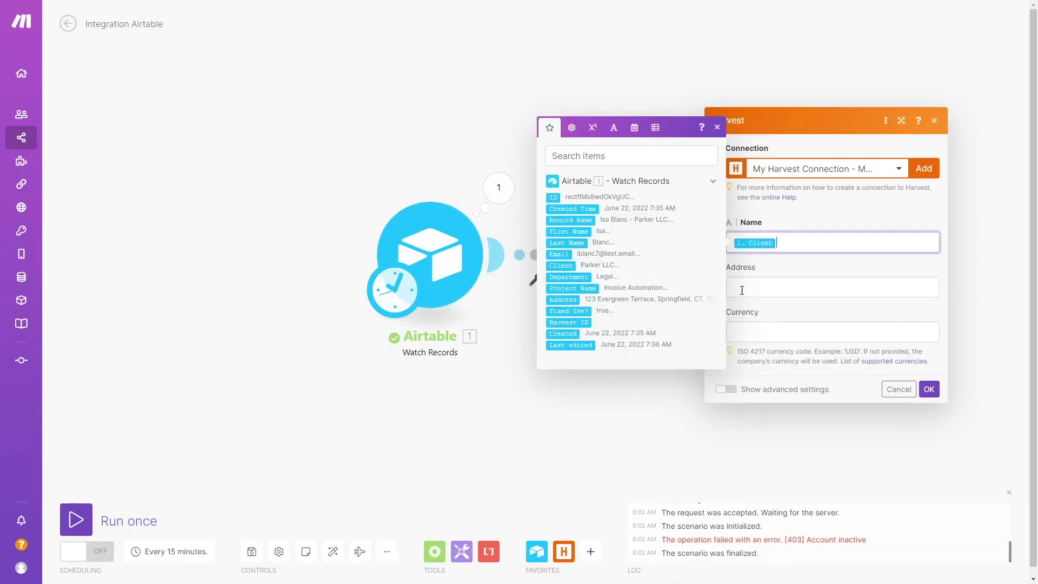
click(760, 286)
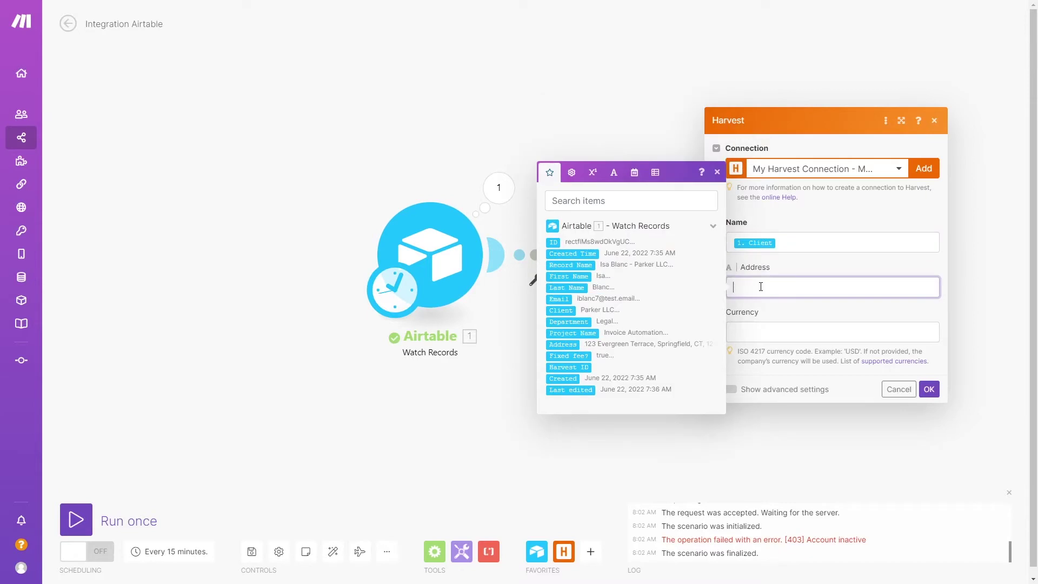
click(572, 344)
- Set the client currency to USD, mark it active, and save the module
click(755, 333)
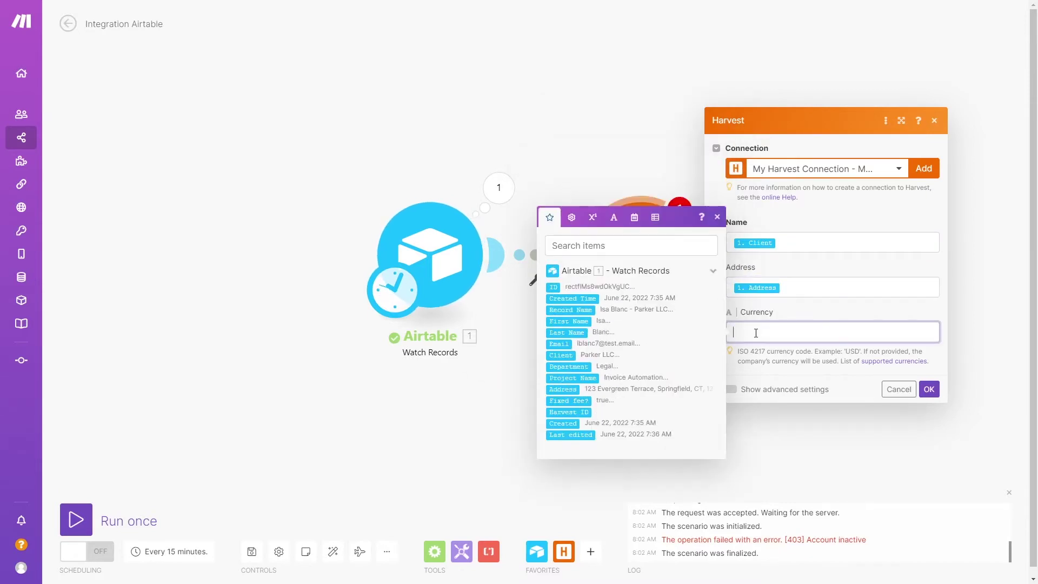
text(USD)
click(770, 372)
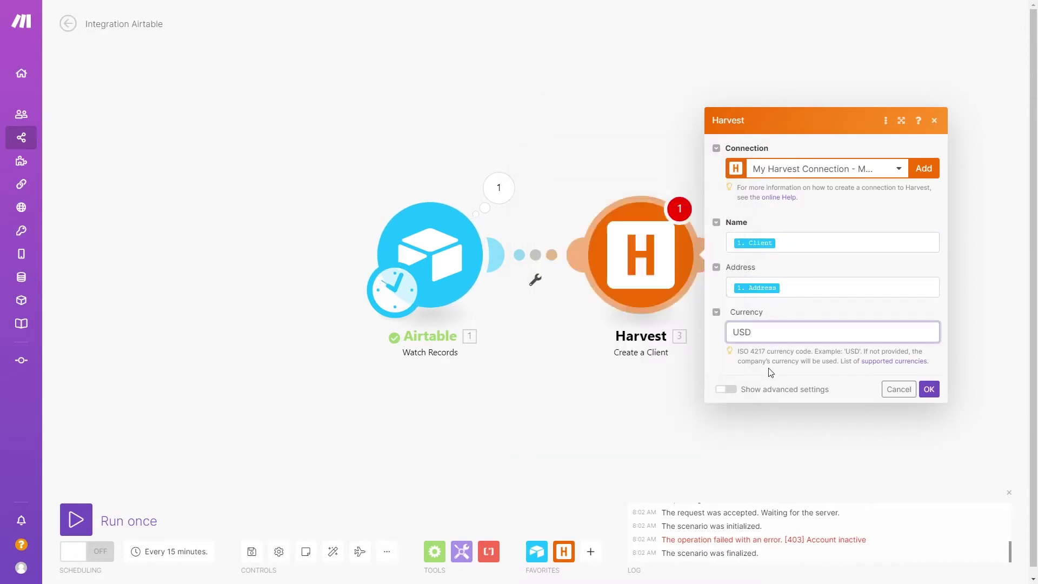
click(727, 389)
click(843, 376)
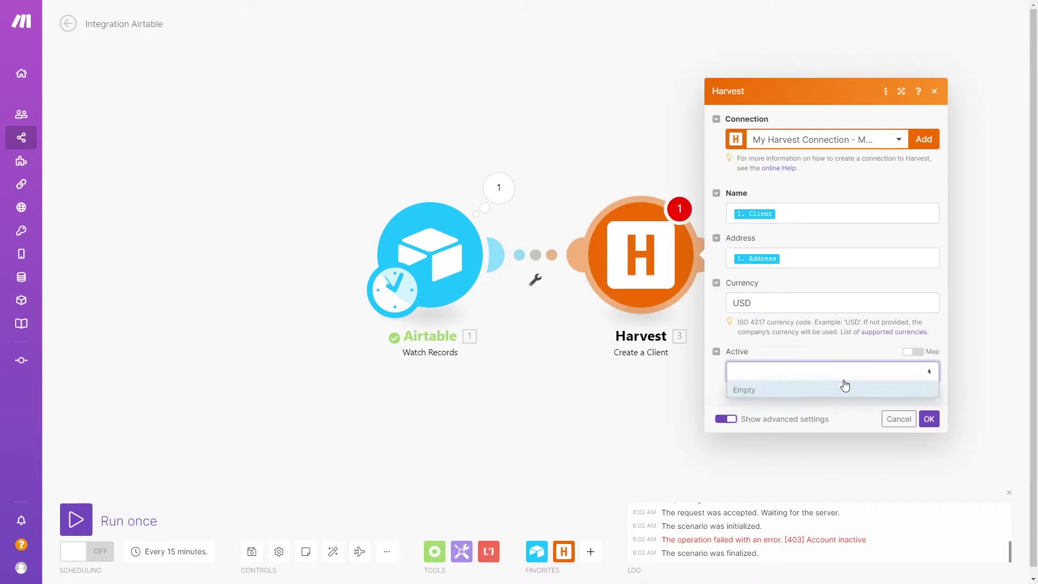
click(815, 412)
click(927, 419)
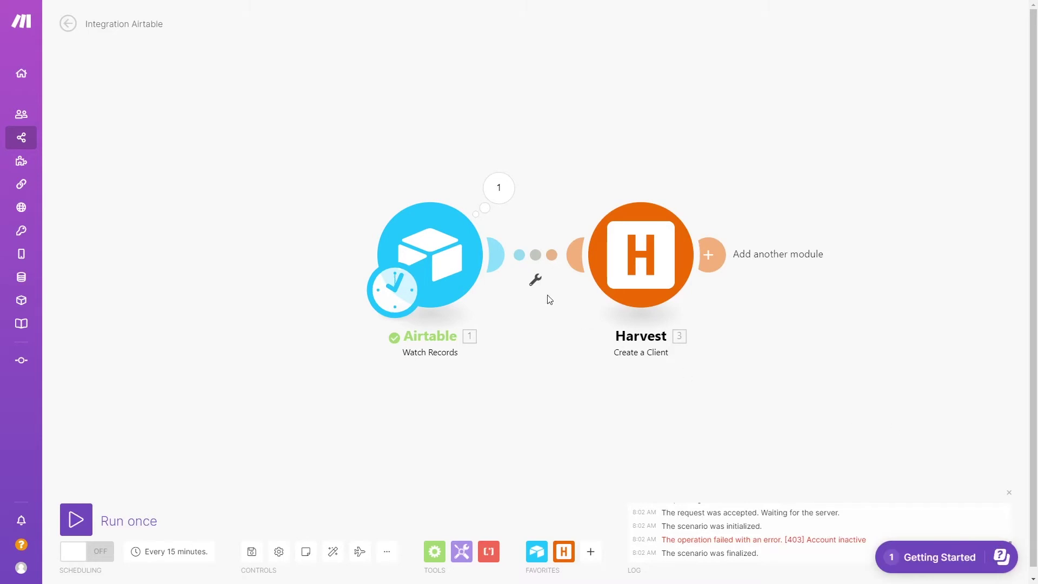
- Start the trigger from the chosen client record, run once, and check Harvest's clients list
right_click(446, 241)
click(481, 287)
click(537, 277)
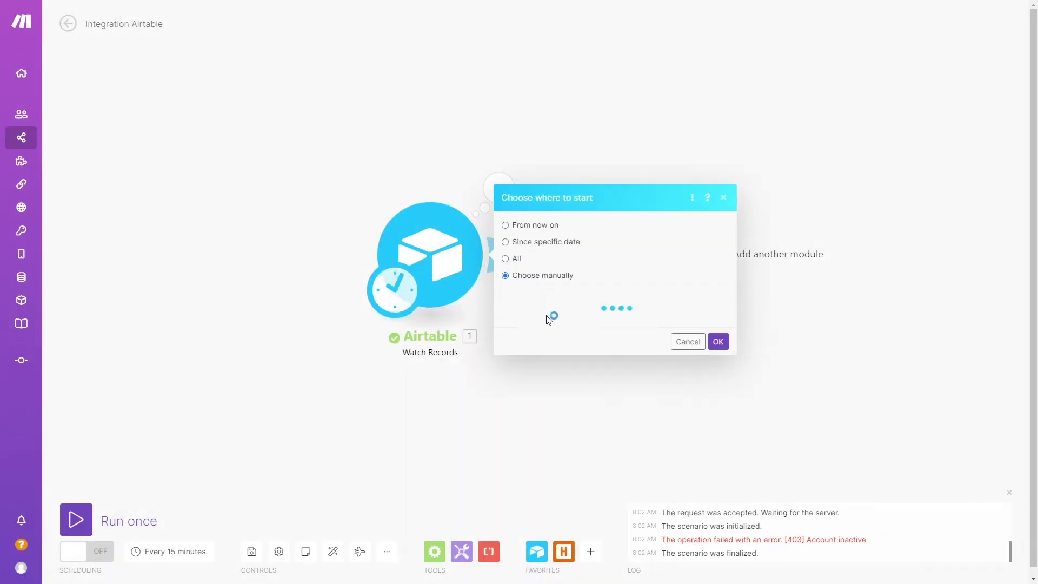
click(663, 293)
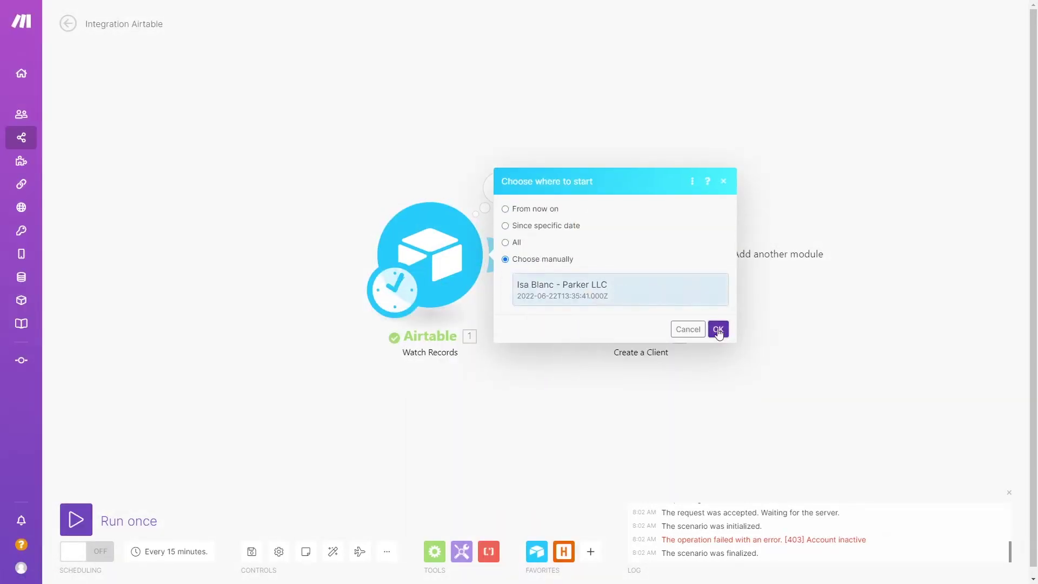
click(718, 329)
click(135, 517)
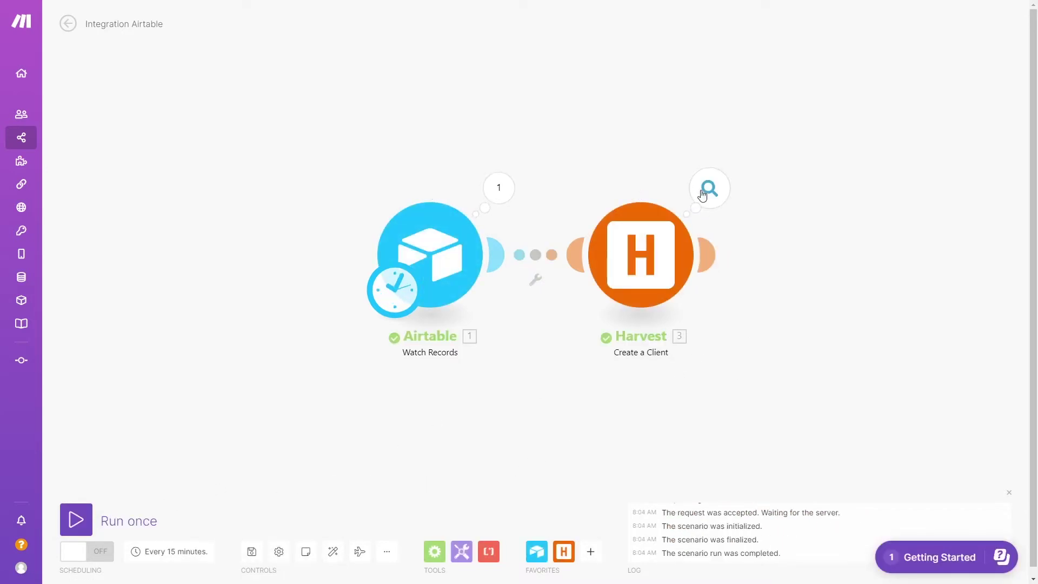
click(702, 194)
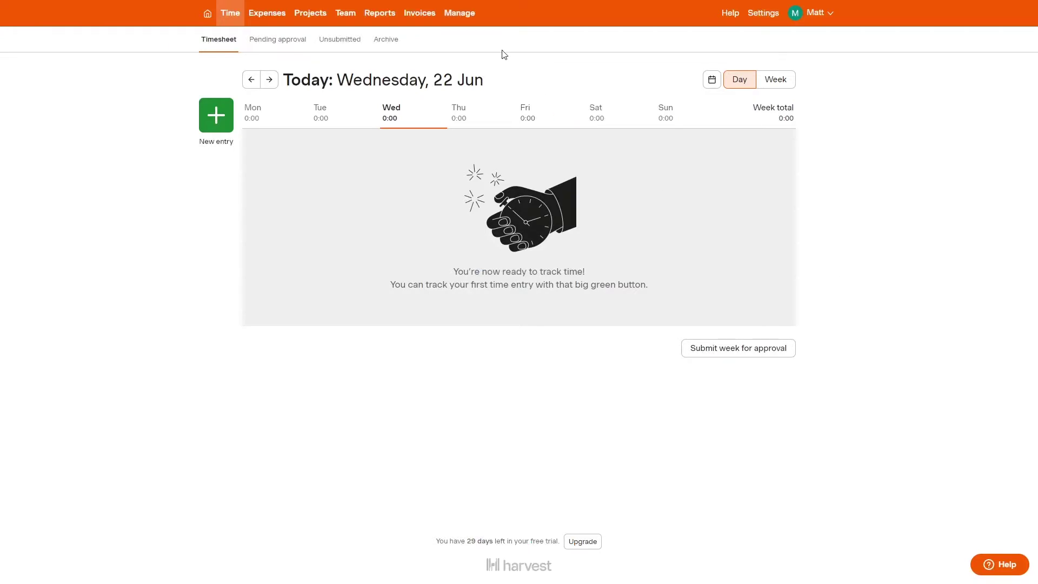
click(463, 14)
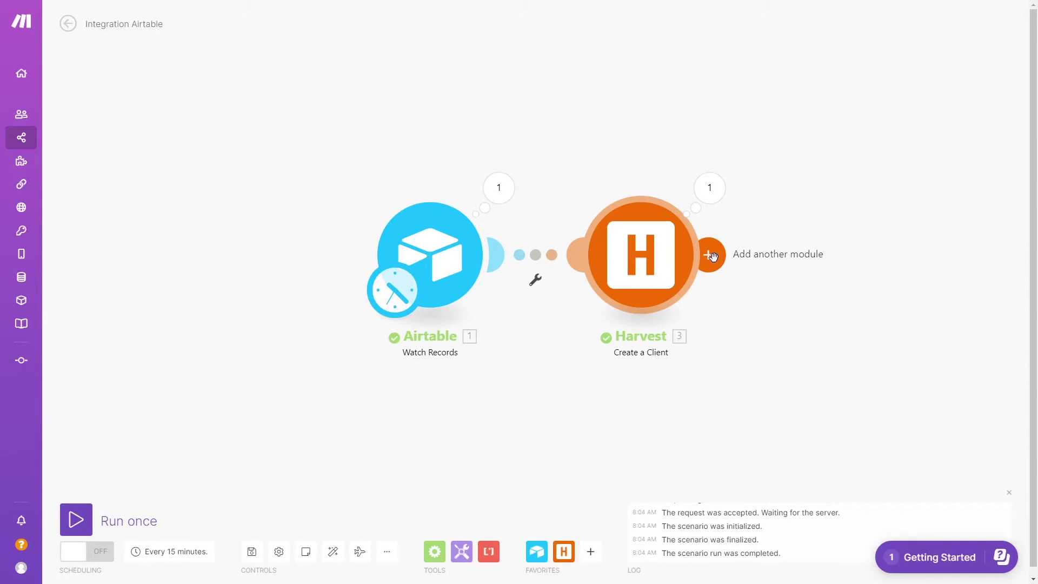
click(711, 257)
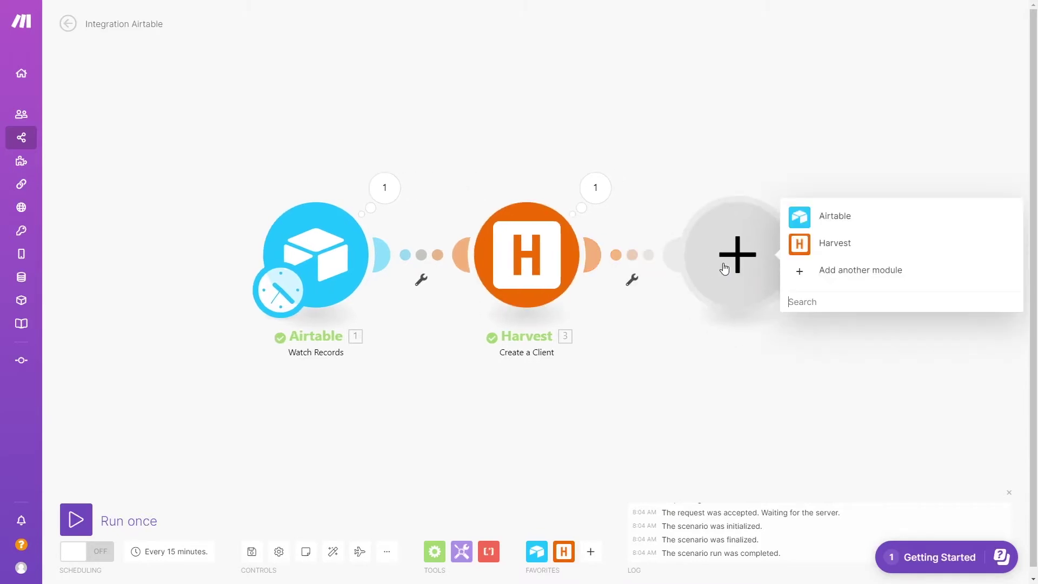
- Choose Harvest's Make an API Call action for the new third module
click(820, 253)
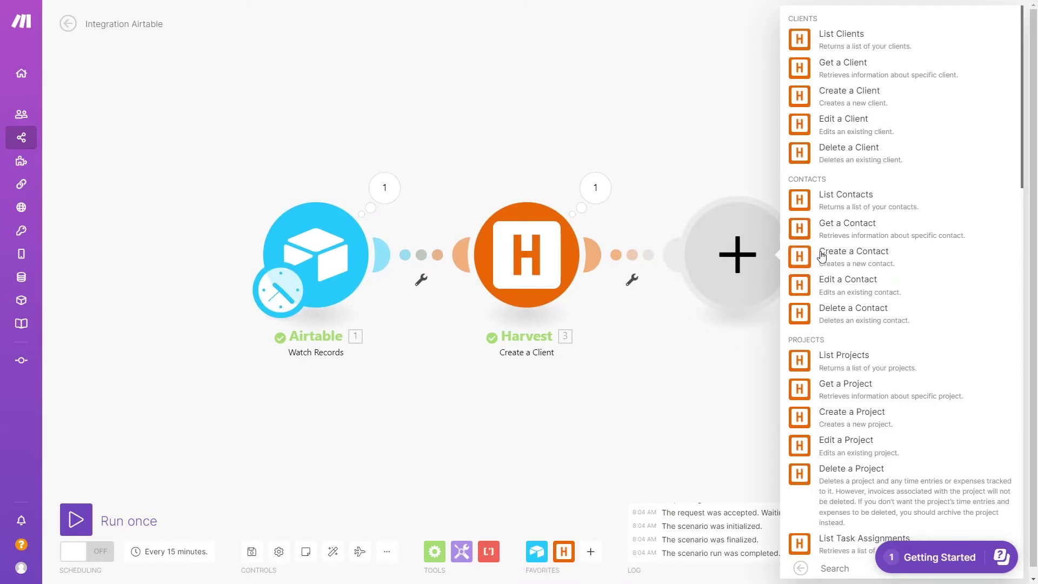
scroll(833, 285, down, 3)
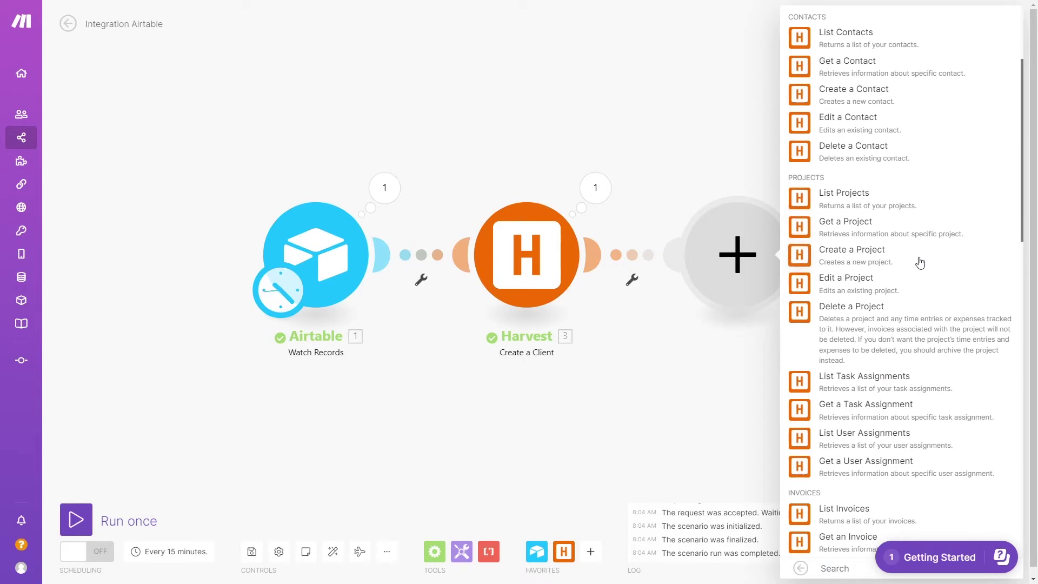
scroll(919, 262, down, 20)
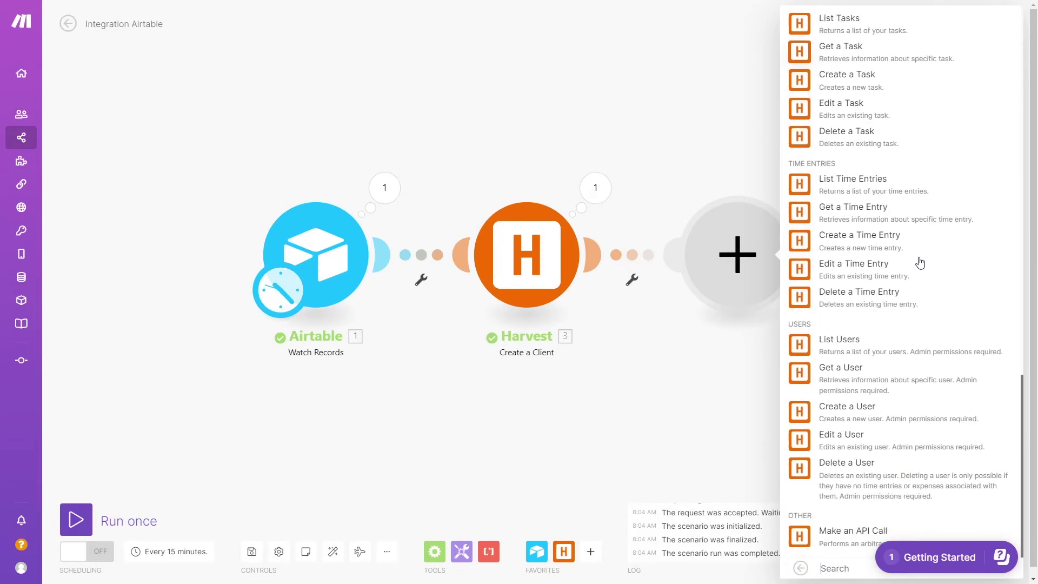
click(846, 542)
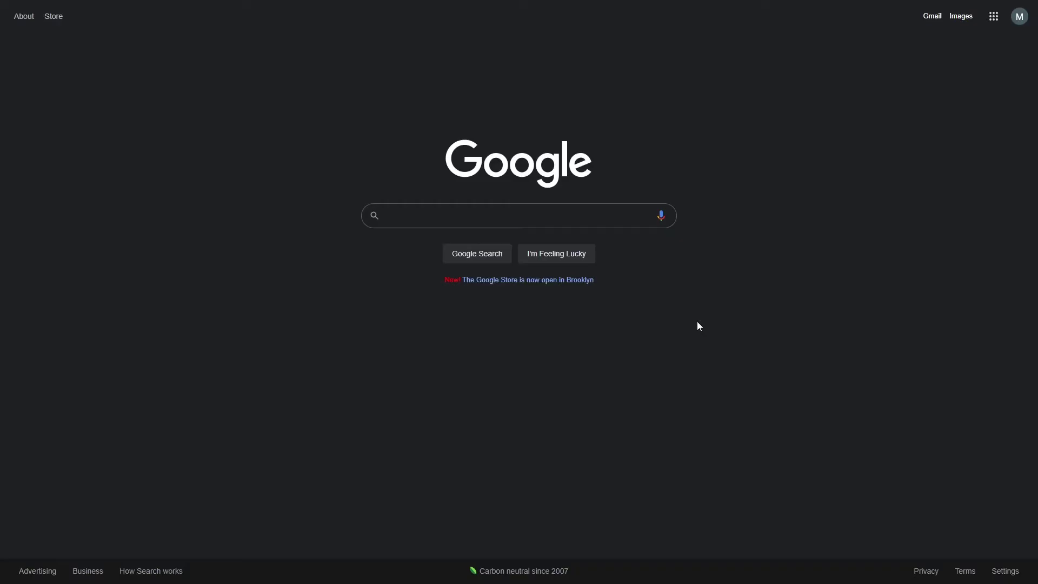
- Google 'harvest api docs' and open the Projects page of the Harvest API V2 documentation
click(571, 222)
text(harvest)
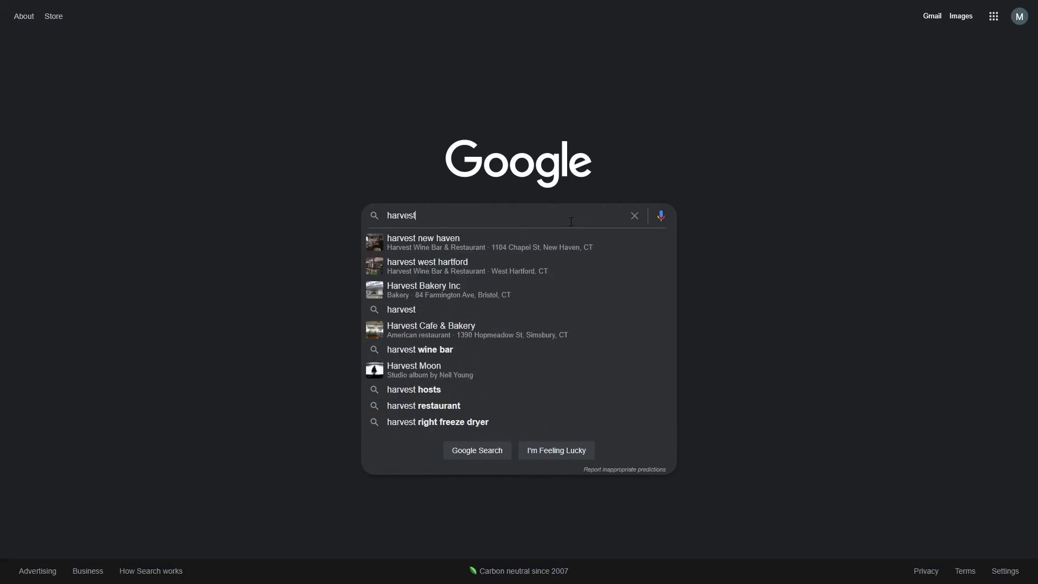
text( api docs)
key(Return)
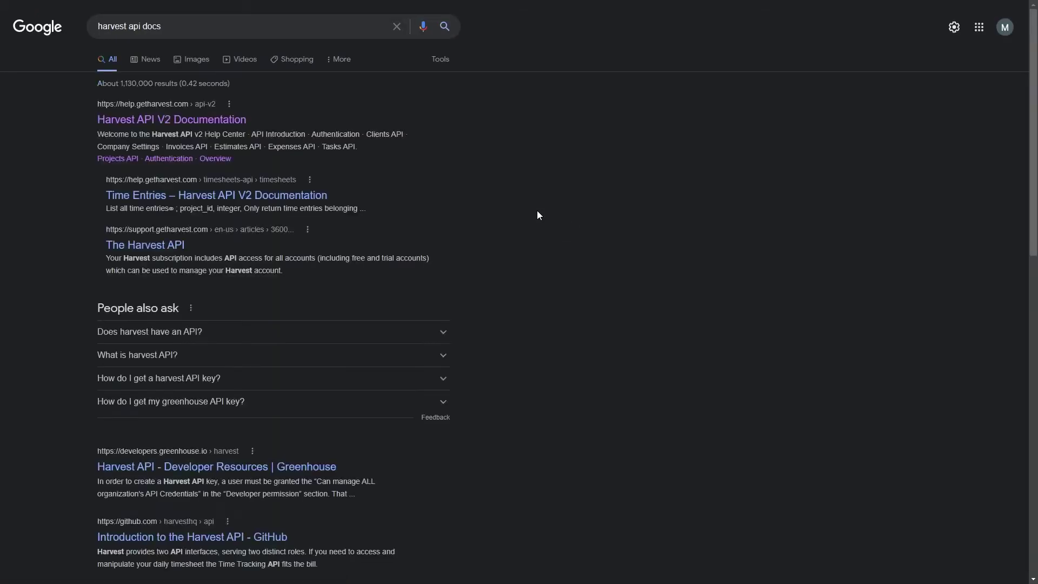
click(231, 120)
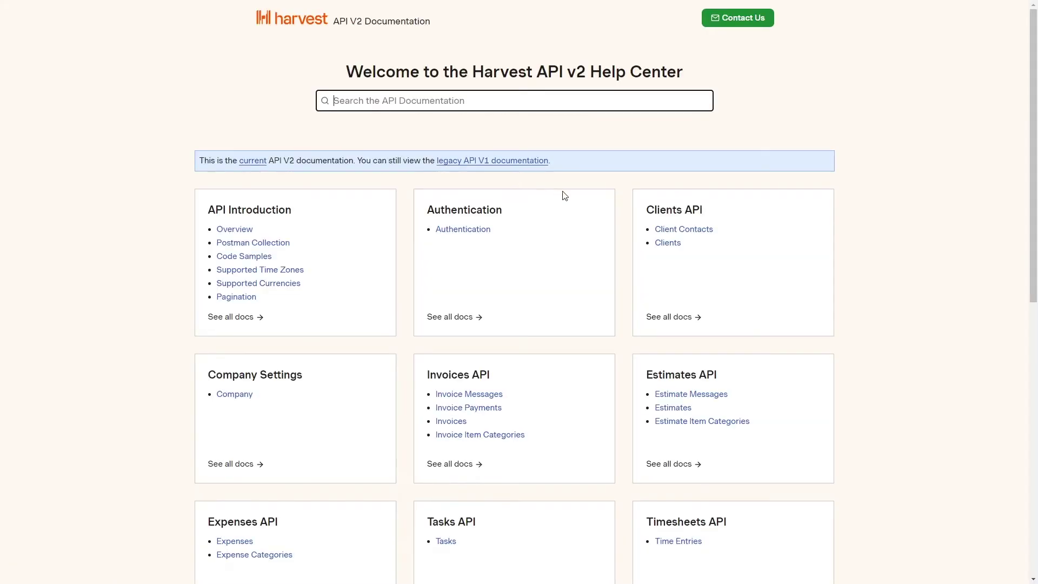
scroll(821, 253, down, 5)
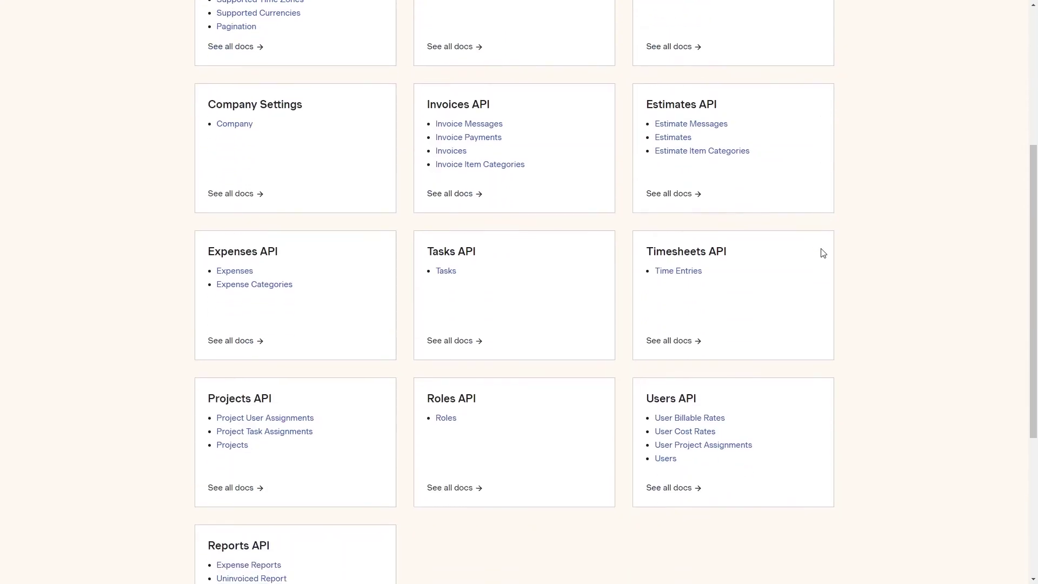
click(242, 445)
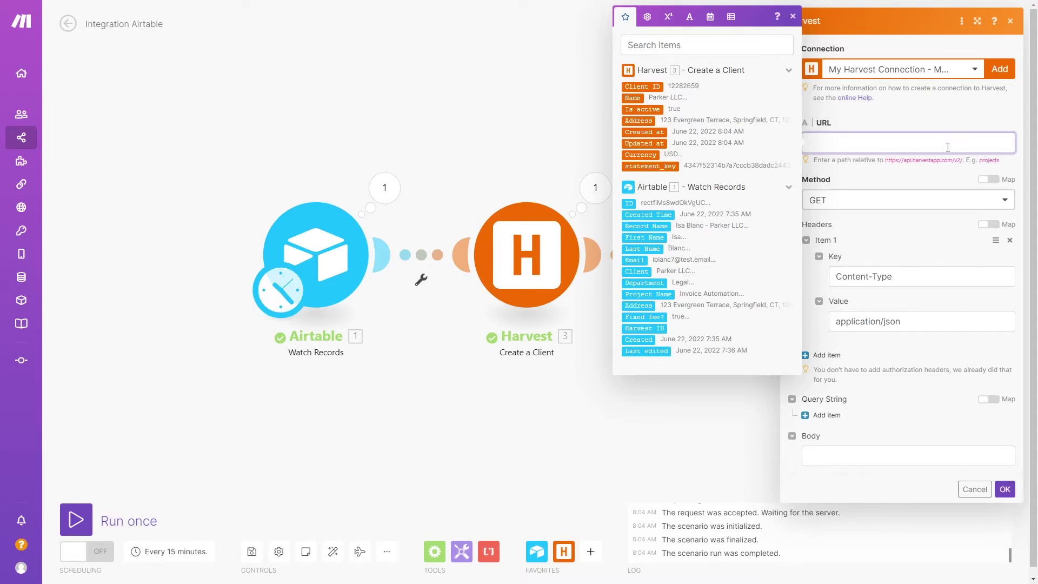
- Set the API call URL to 'projects' and the method to POST
text(projects)
click(925, 201)
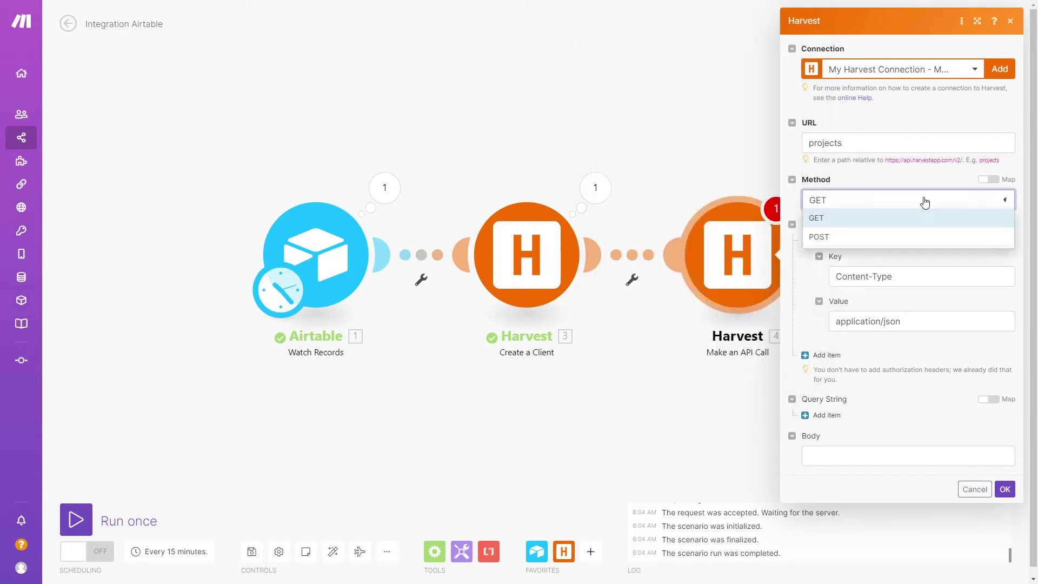
click(893, 241)
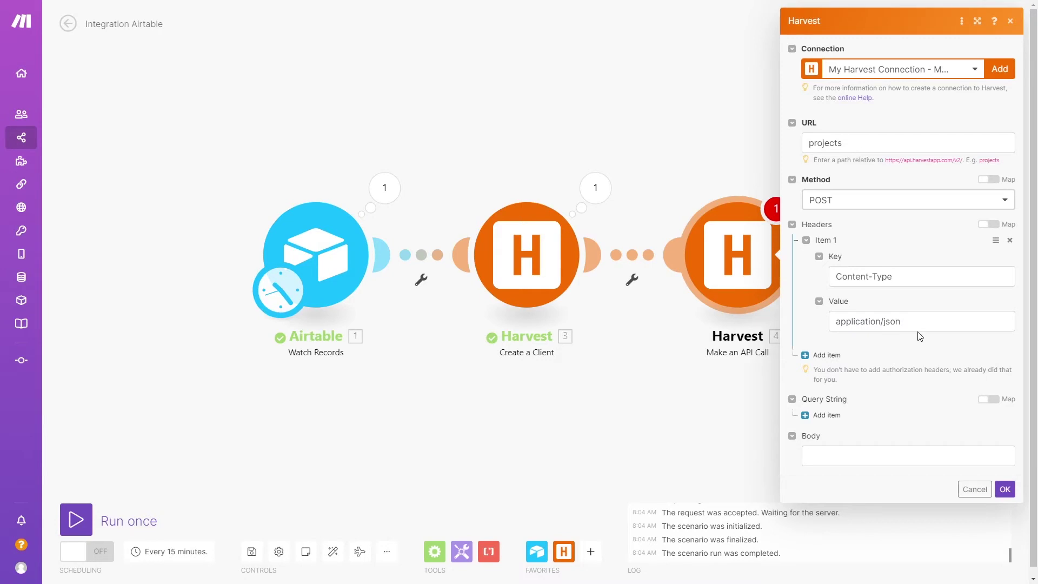
click(826, 356)
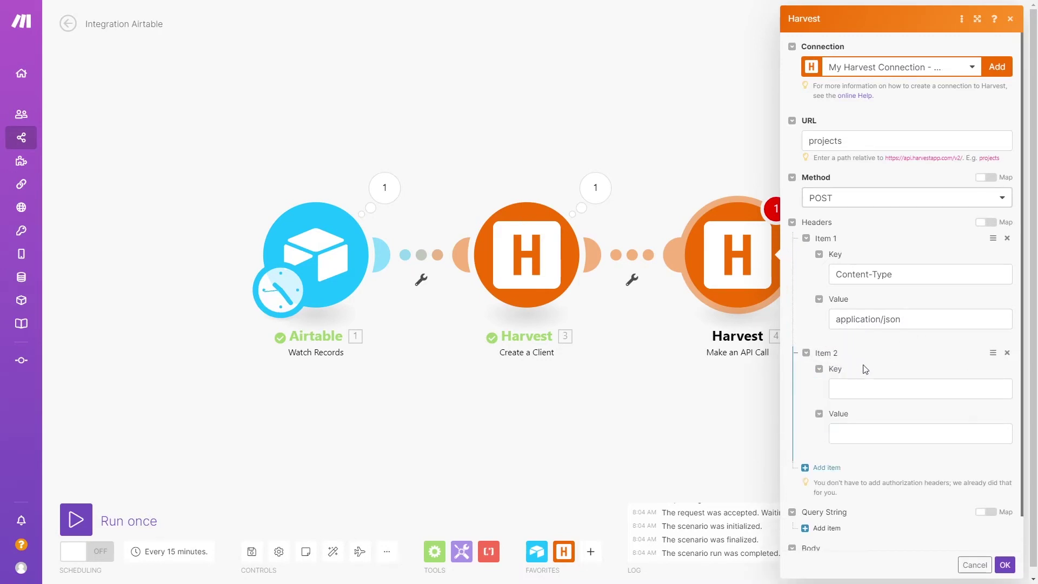
- Add an Authorization header whose value is 'Bearer' followed by the pasted personal access token
click(862, 387)
text(Authorization)
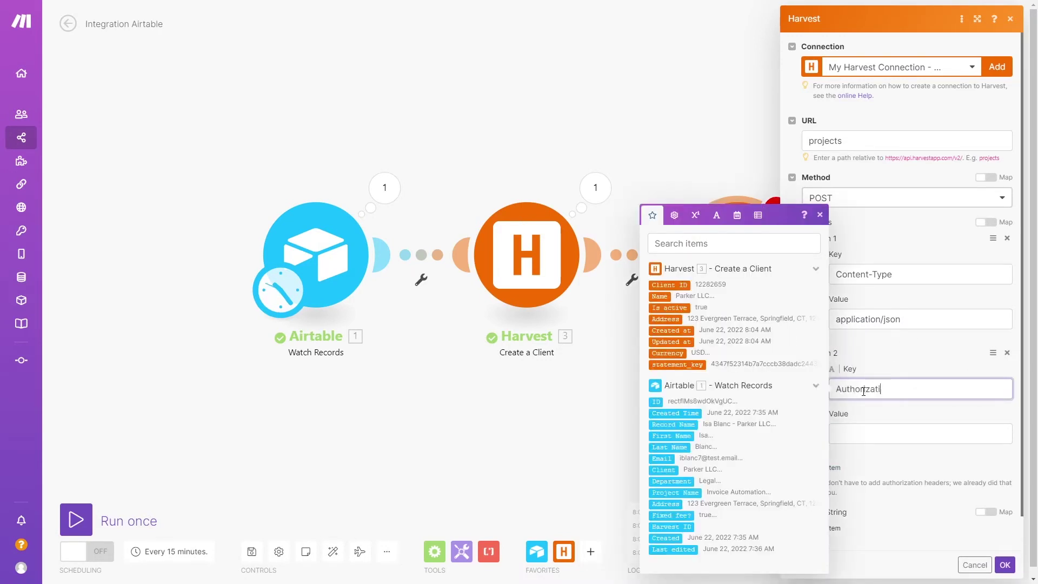
click(894, 436)
text(Bearer)
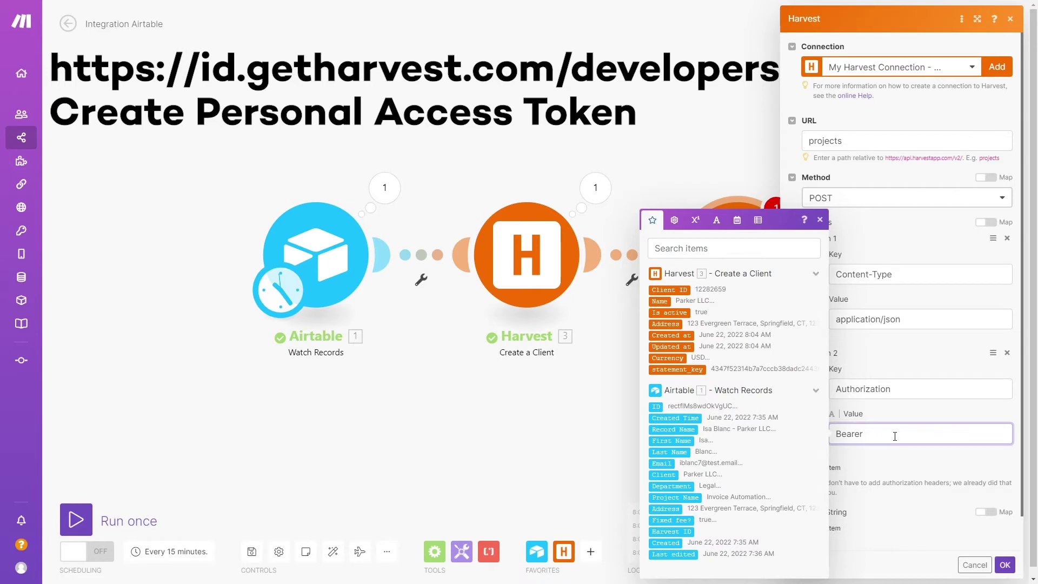
key(ctrl+v)
click(935, 501)
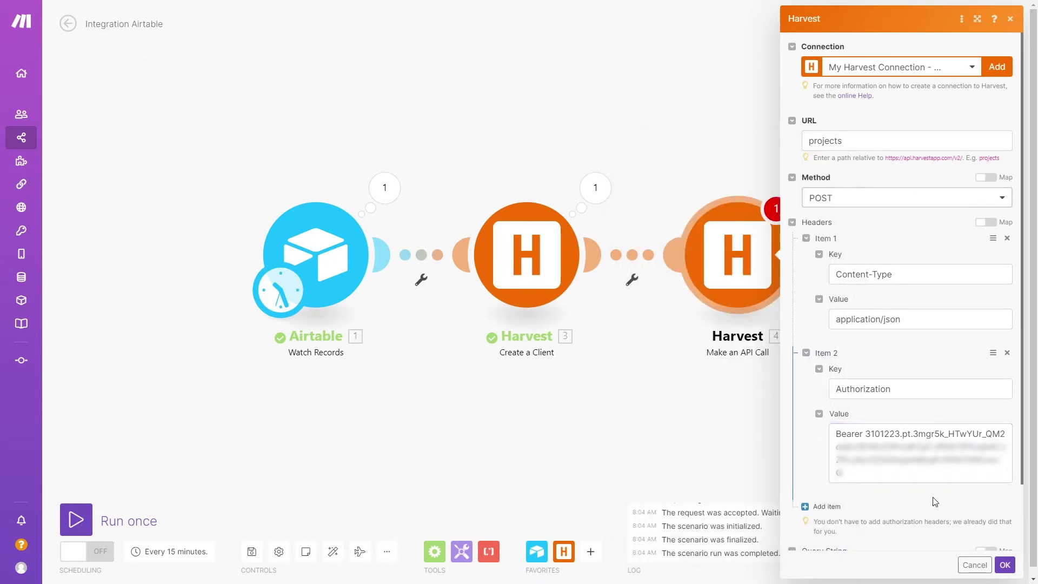
scroll(934, 471, down, 2)
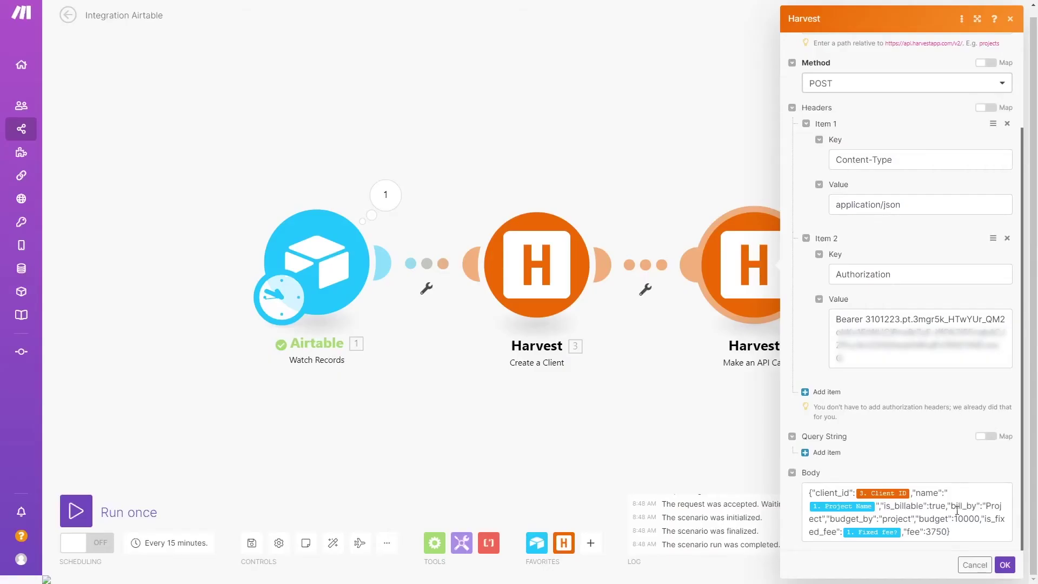
- Replace the hard-coded 3750 fee in the API call body with the mapped Airtable Fee value
click(980, 527)
key(BackSpace)
key(BackSpace)
key(BackSpace)
key(BackSpace)
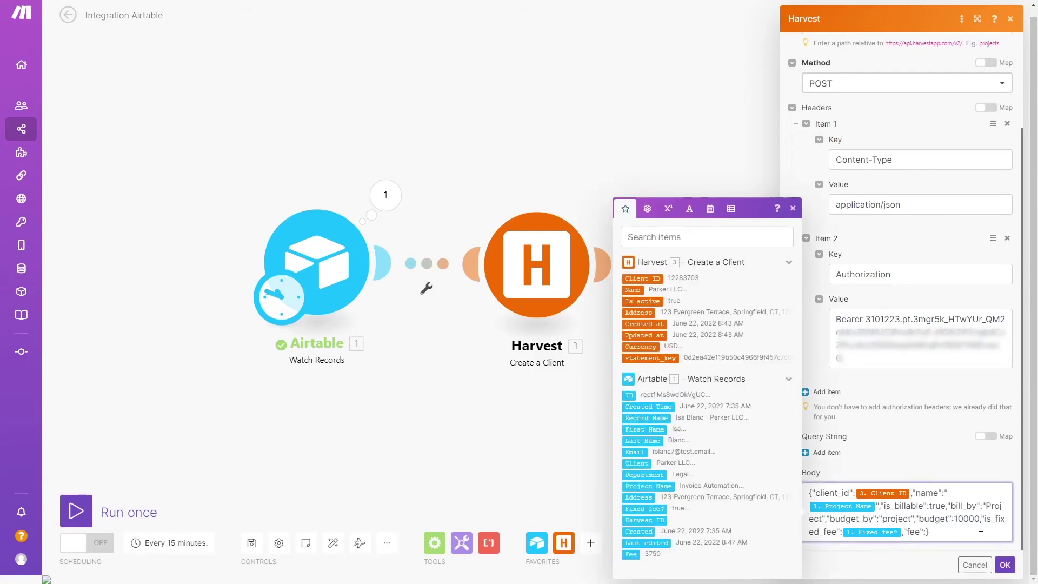
click(632, 554)
click(1005, 565)
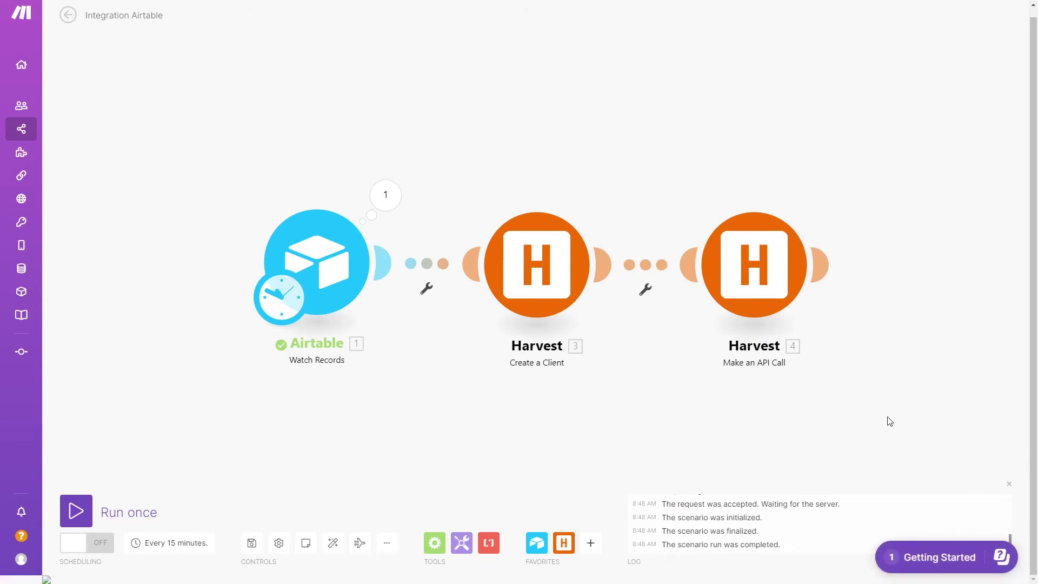
- Set the Airtable trigger to start from a chosen record and run the scenario once
right_click(319, 297)
click(363, 317)
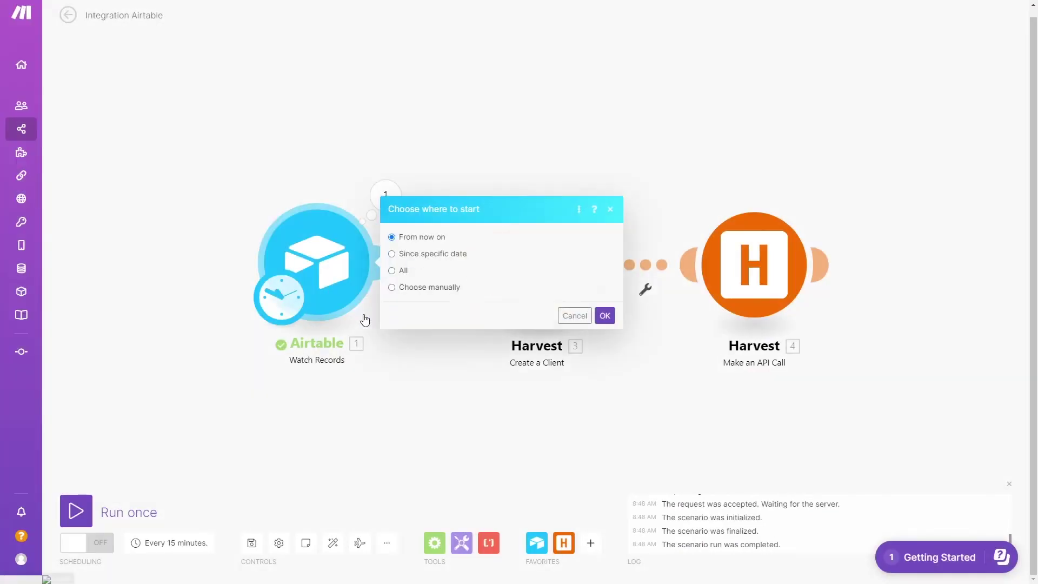
click(484, 307)
click(604, 349)
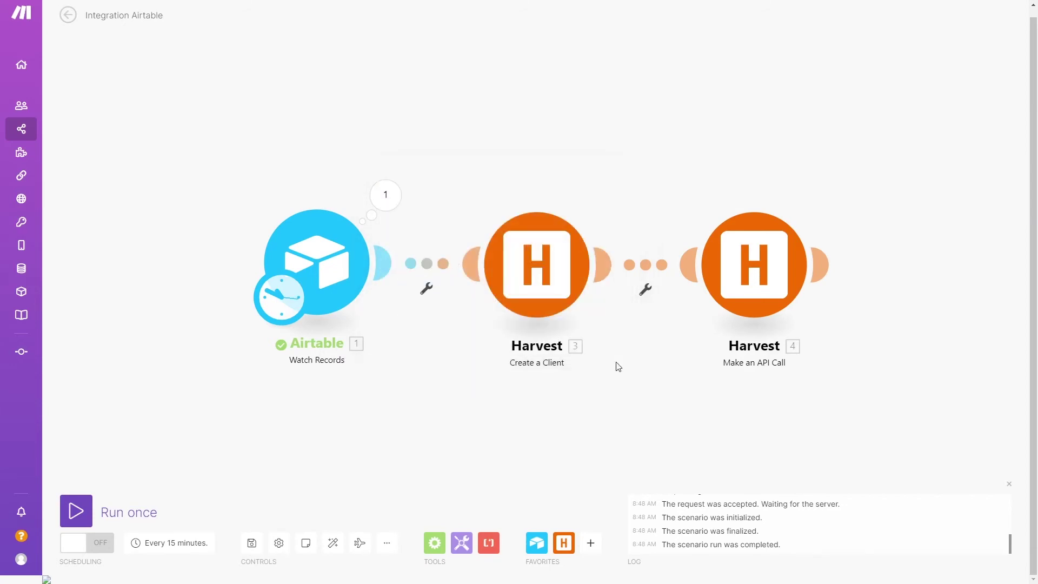
click(97, 496)
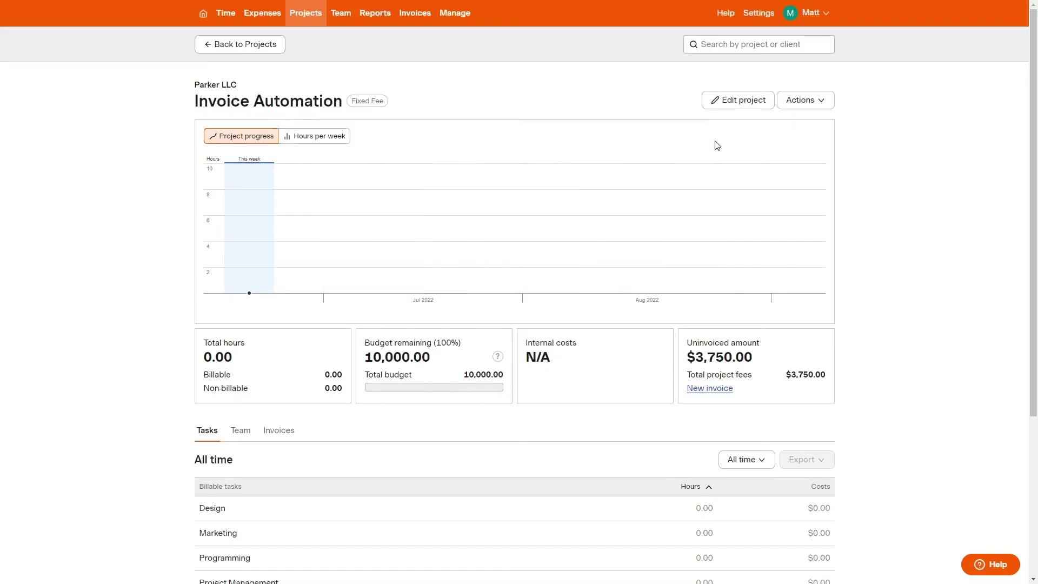
- Open the Invoice Automation project's edit form to inspect its fixed-fee 10,000.00 budget
click(733, 101)
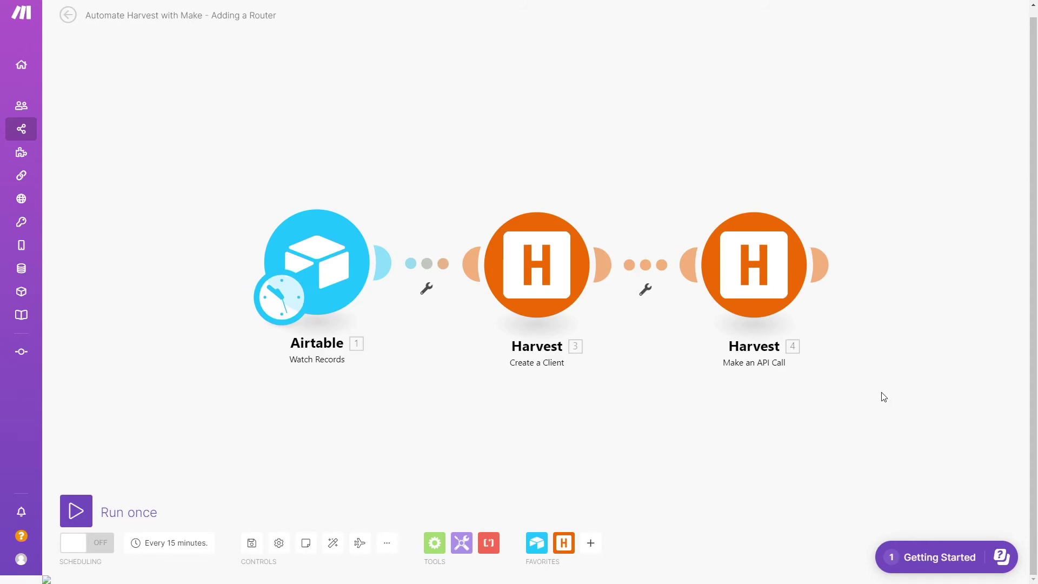
- Insert an Airtable Update a Record module between the Harvest steps, using base XR Tutorials and table Clients
click(653, 273)
click(687, 322)
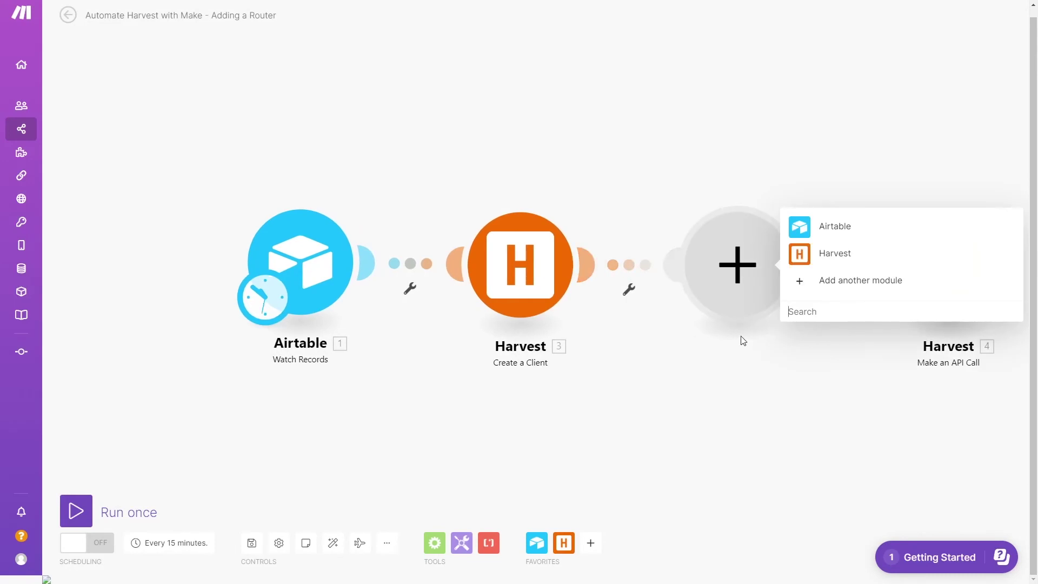
click(835, 227)
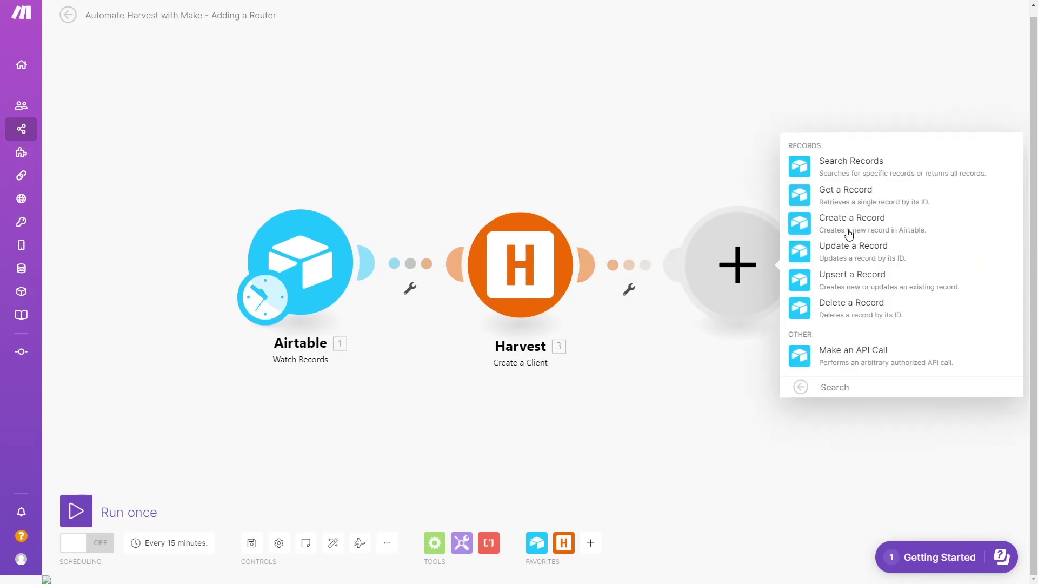
click(846, 253)
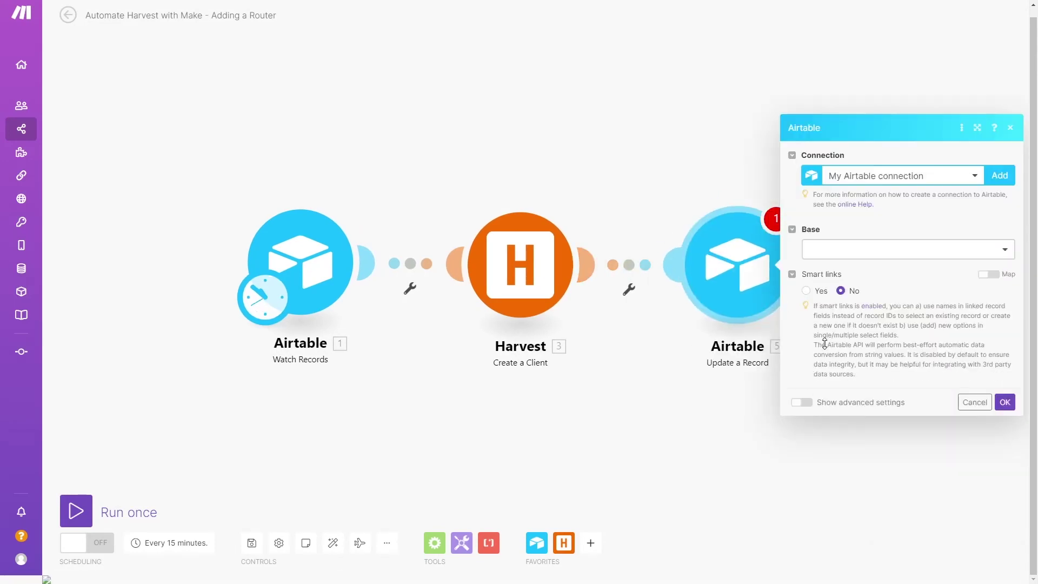
click(848, 250)
click(839, 306)
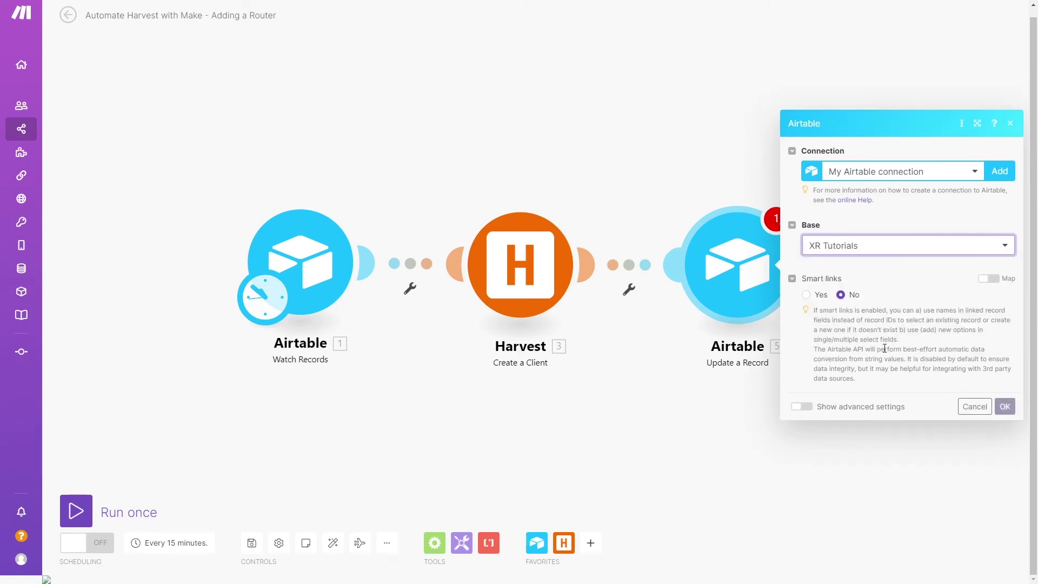
click(878, 274)
click(875, 291)
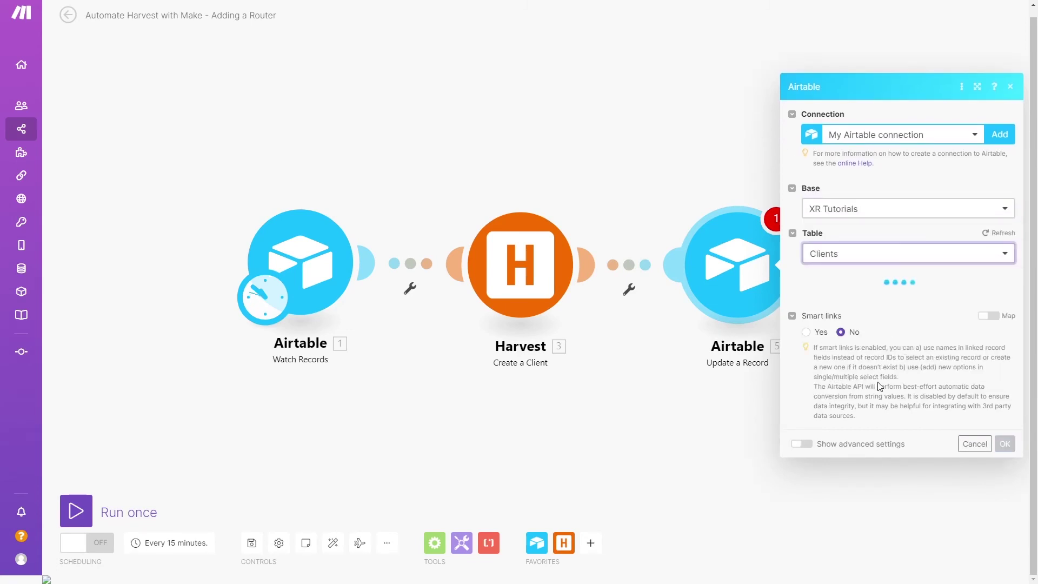
- Map Record ID to the trigger's 1. ID and Harvest ID to 3. Client ID, then save
click(853, 229)
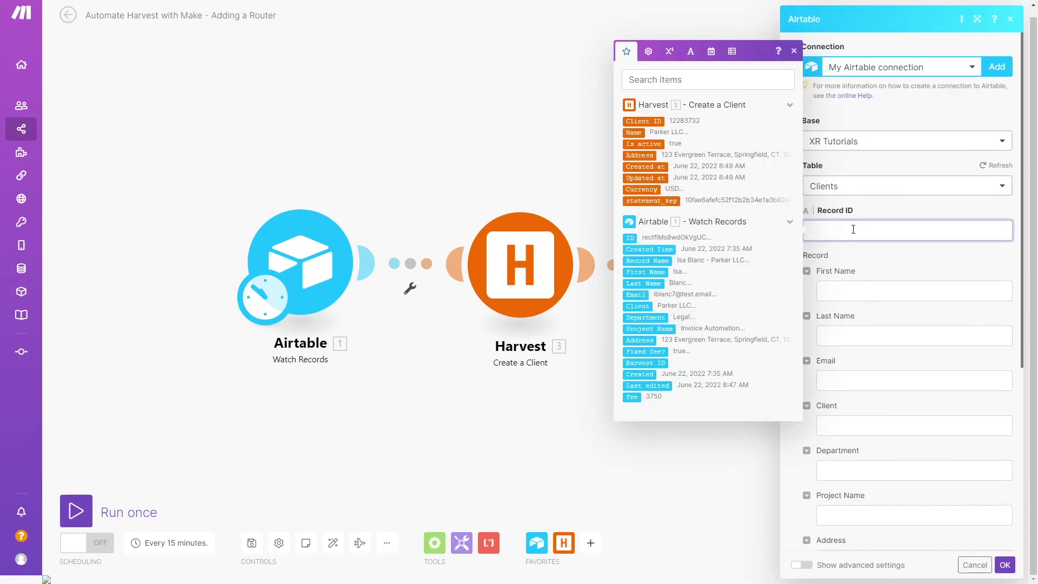
scroll(853, 229, down, 1)
click(629, 203)
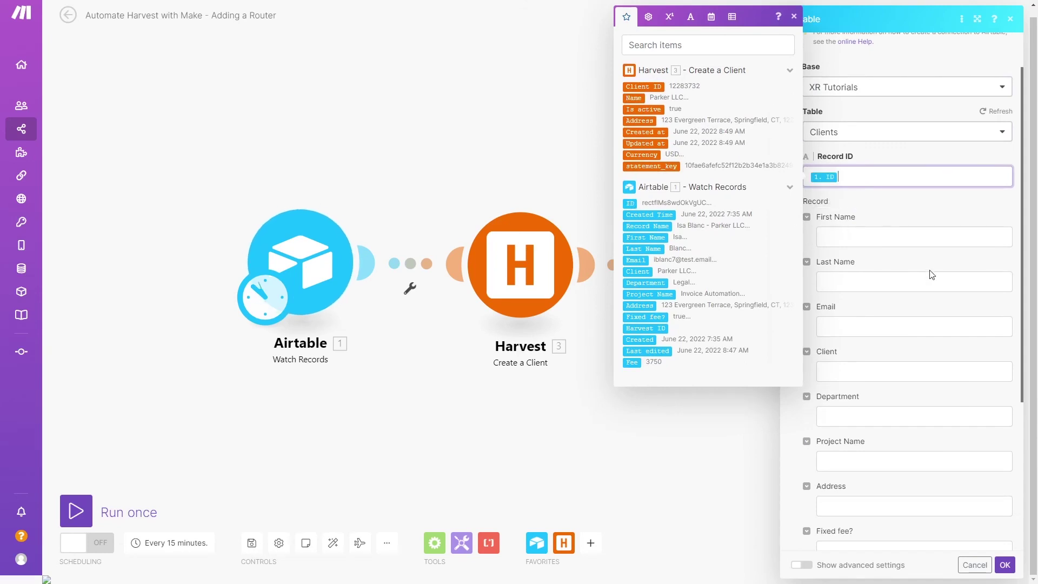
scroll(931, 274, down, 3)
click(913, 441)
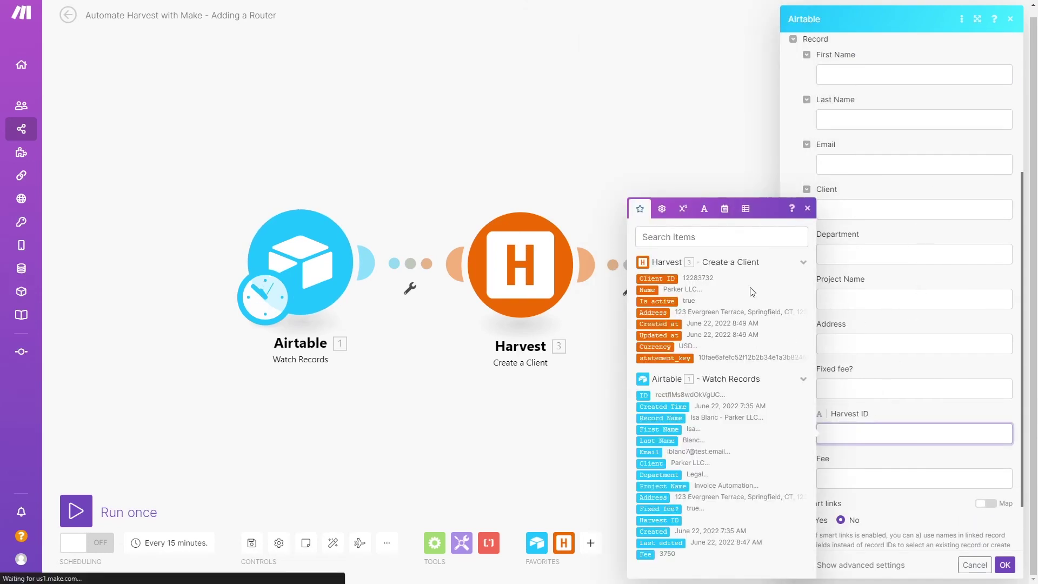
click(673, 279)
click(920, 448)
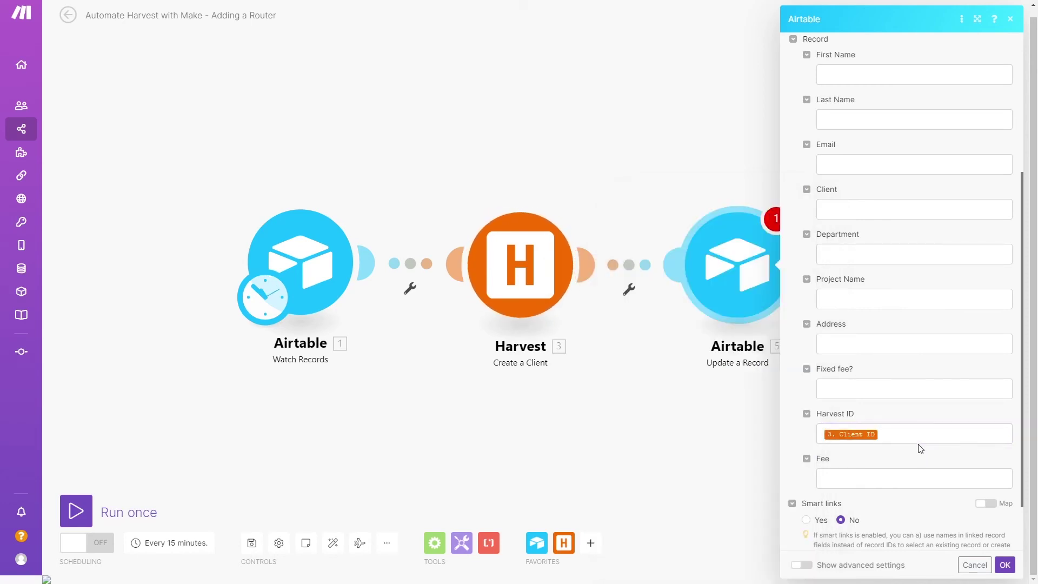
scroll(925, 441, down, 2)
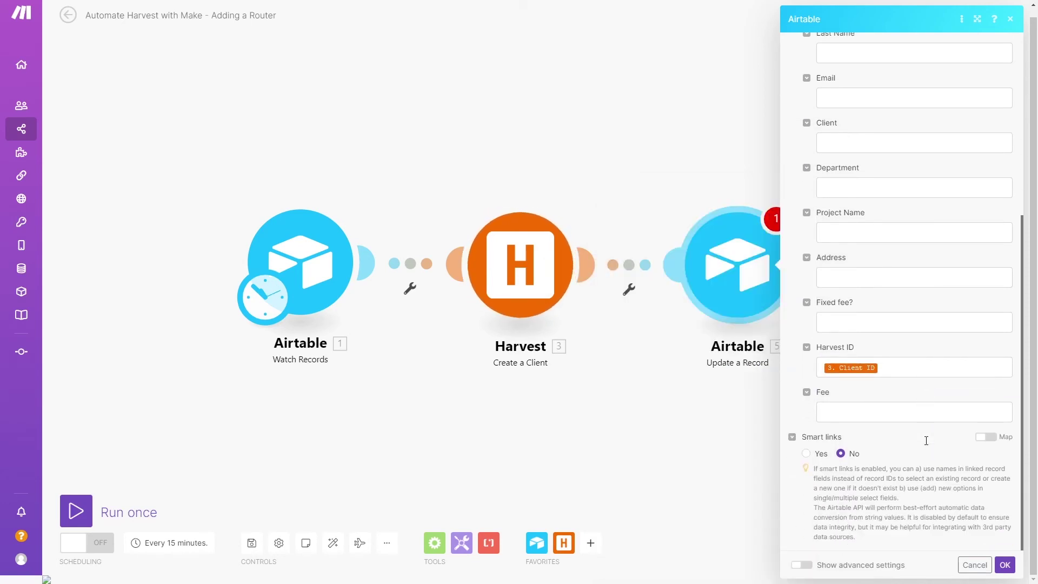
click(1001, 565)
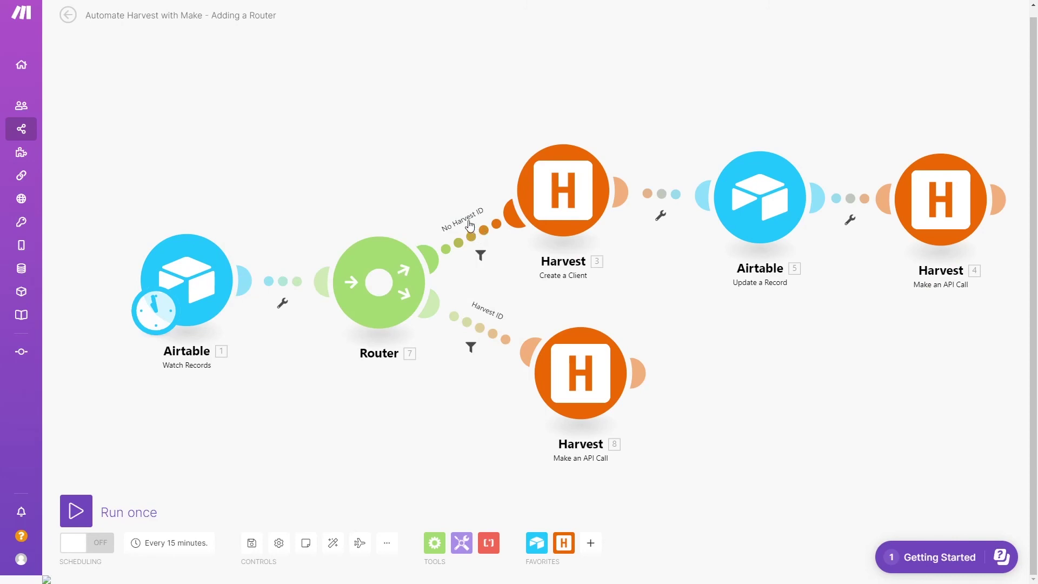
- Filter the Router routes: 'No Harvest ID' for empty Harvest ID, 'Harvest ID' for non-empty
click(478, 234)
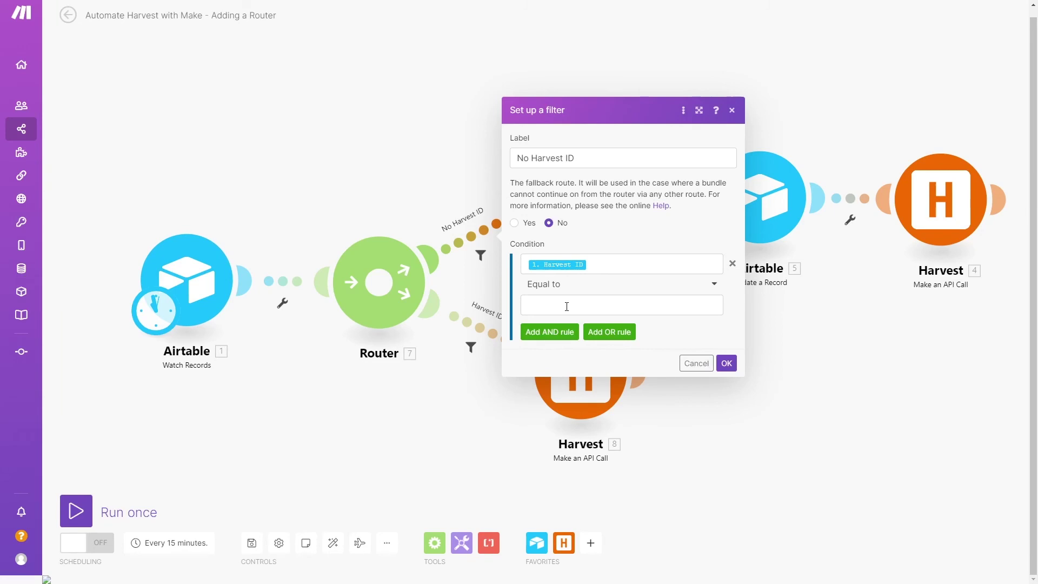
click(726, 362)
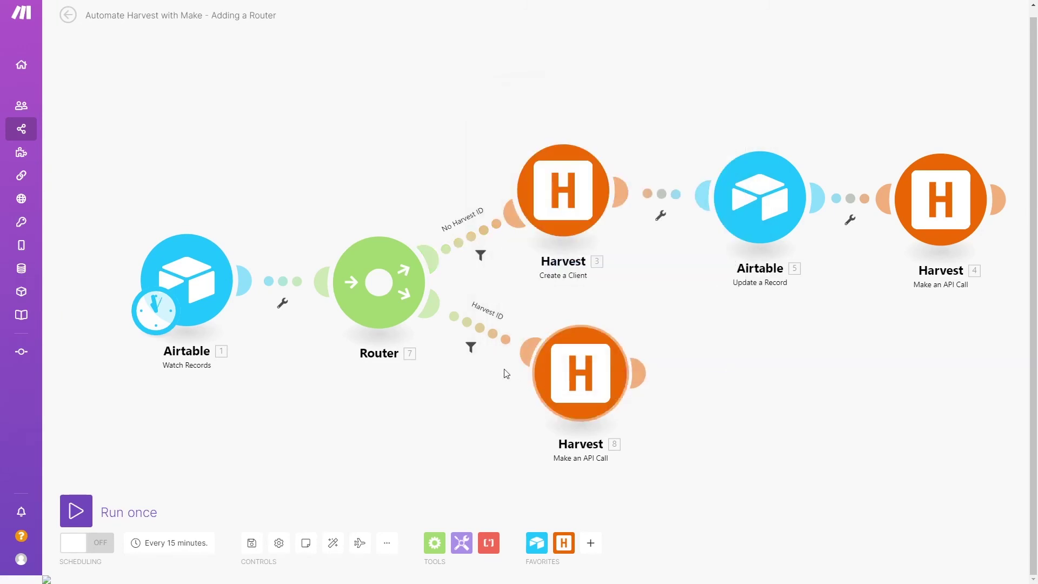
click(470, 348)
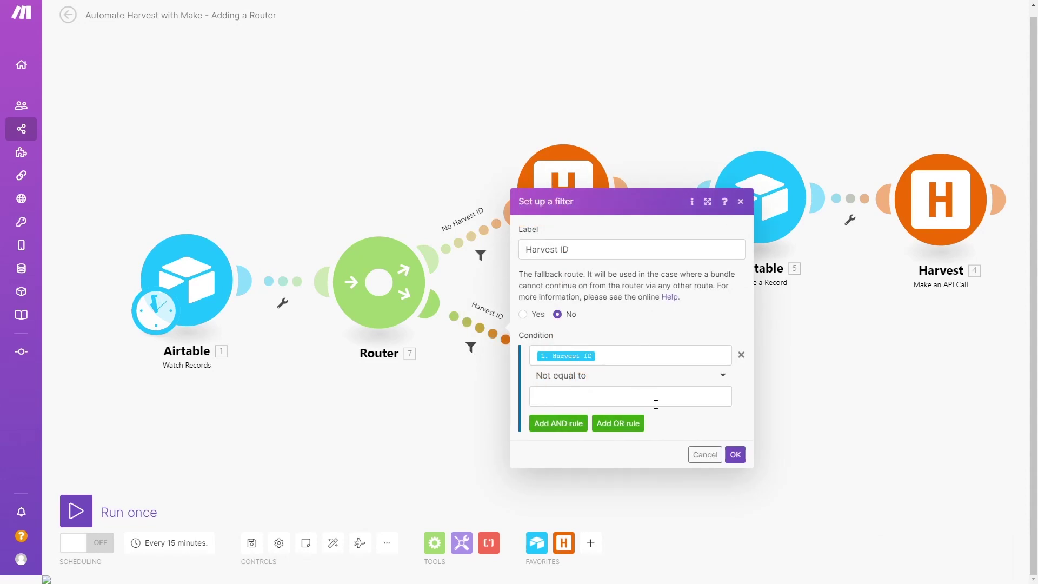
click(735, 455)
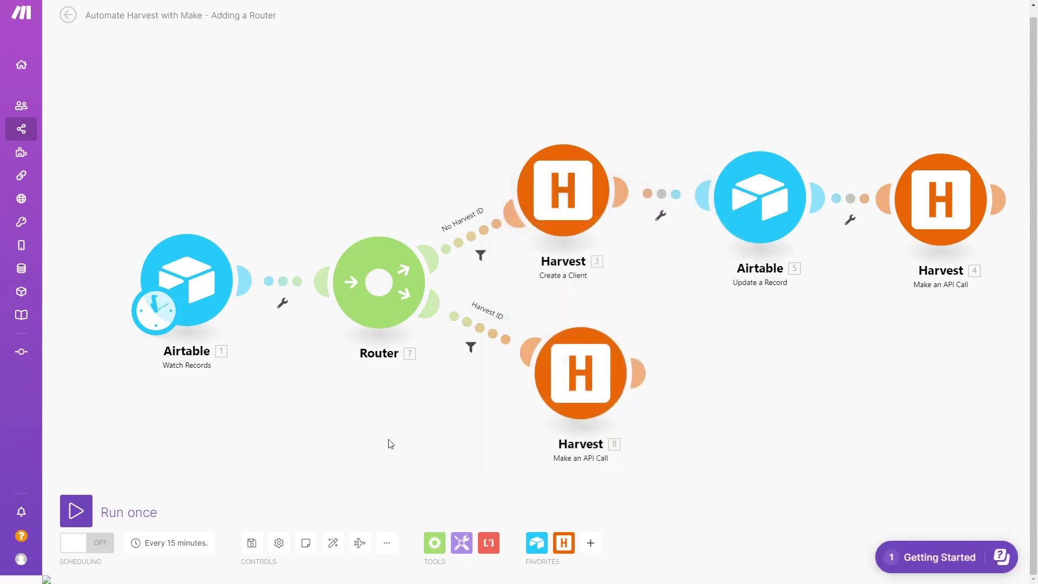
- Manually choose the single listed record as the Watch Records starting point, then run once
right_click(183, 296)
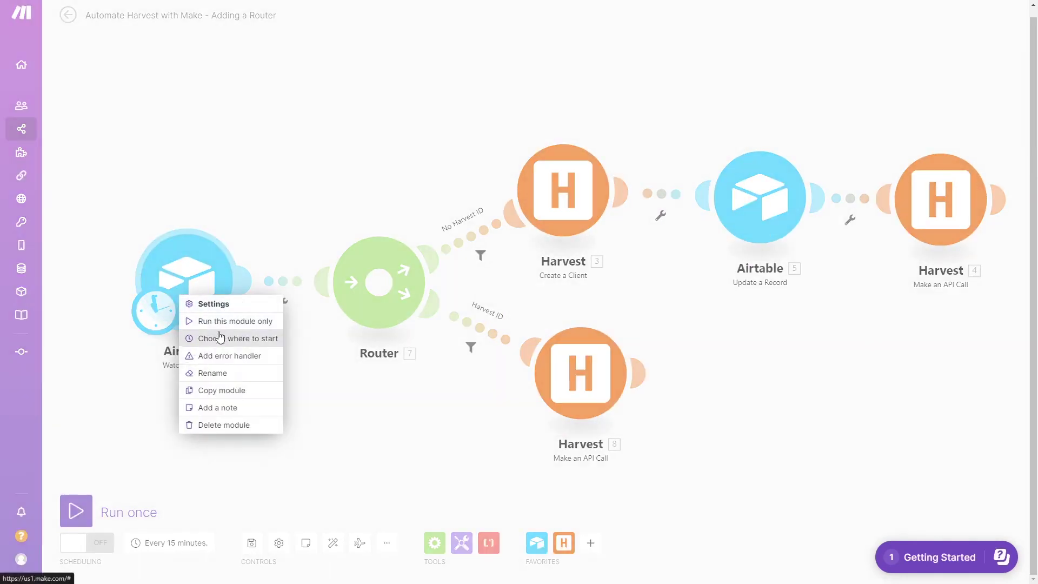
click(219, 336)
click(304, 307)
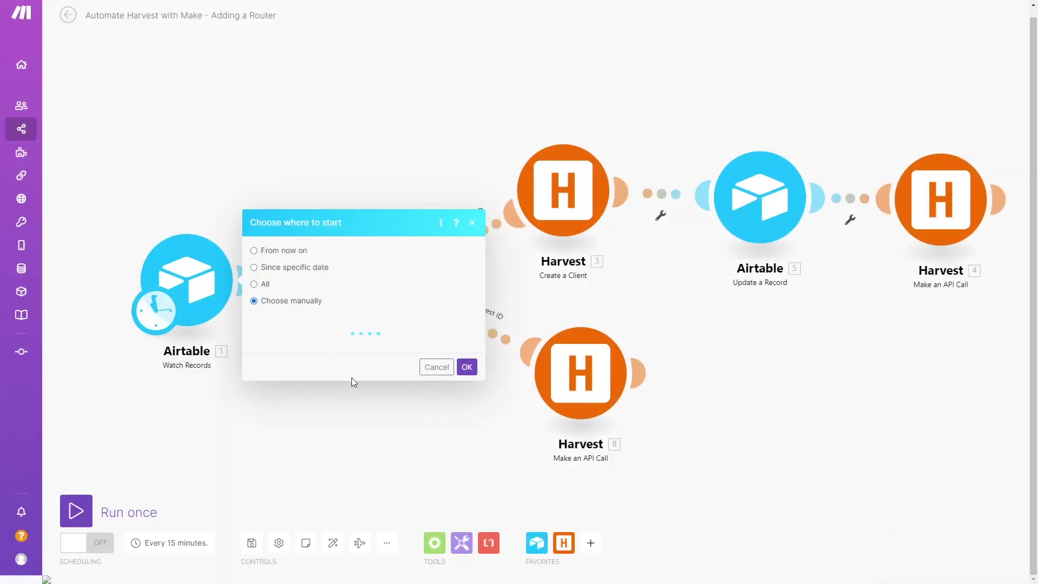
click(370, 319)
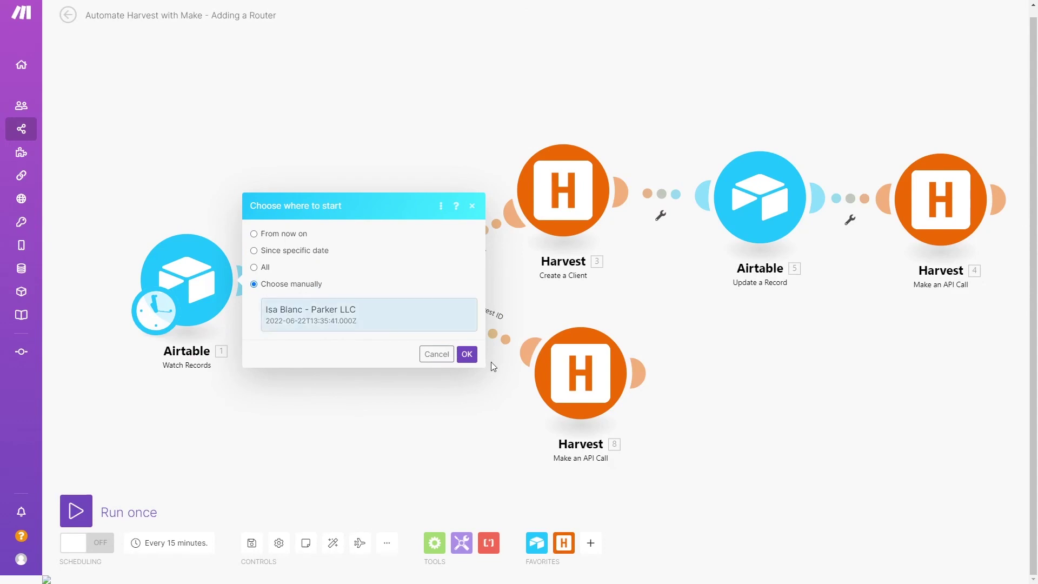
click(467, 355)
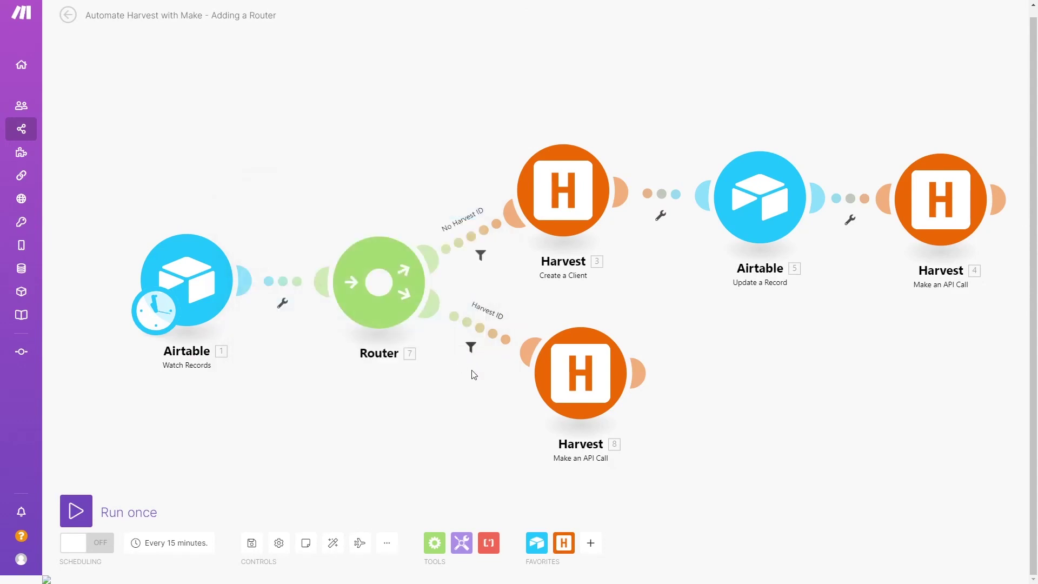
click(90, 512)
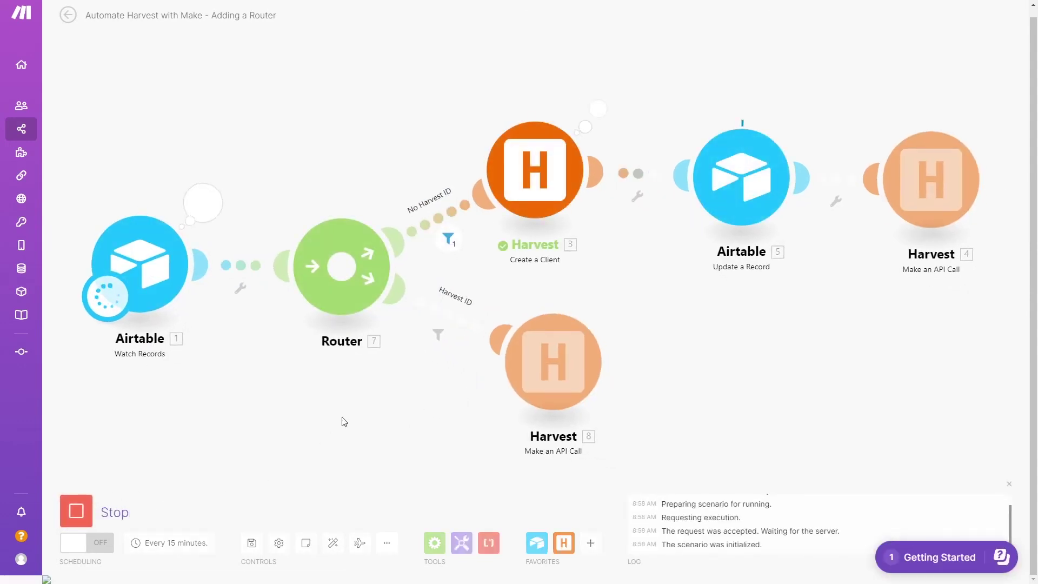